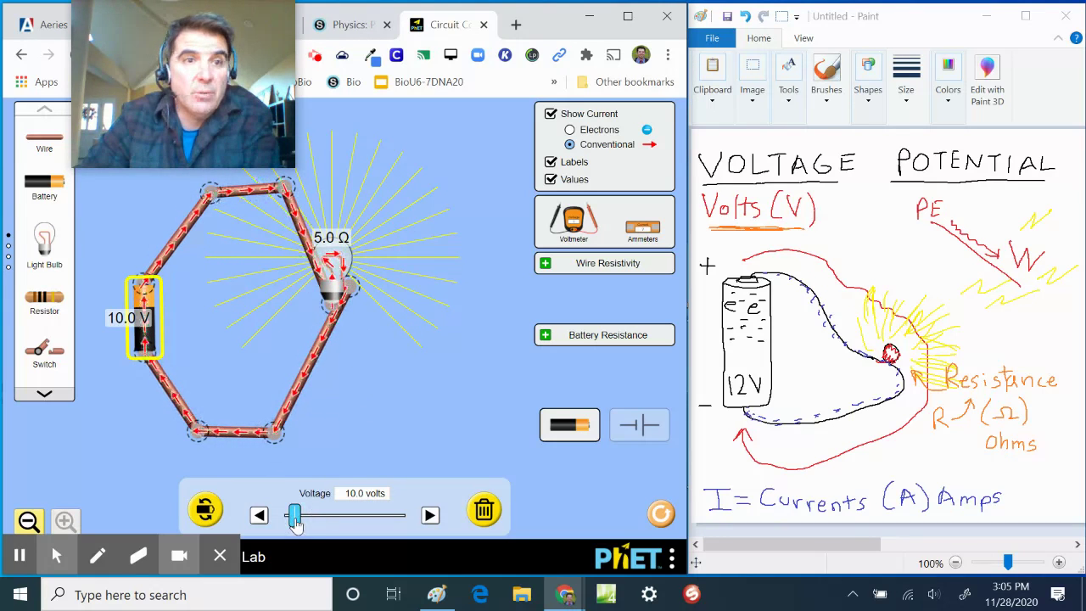
# Drag the battery voltage down to 0 and back up to 19.0 V, brightly lighting the 5.0 Ω bulb
pyautogui.moveTo(295, 521)
pyautogui.mouseDown()
pyautogui.moveTo(405, 519)
pyautogui.moveTo(284, 515)
pyautogui.mouseUp()
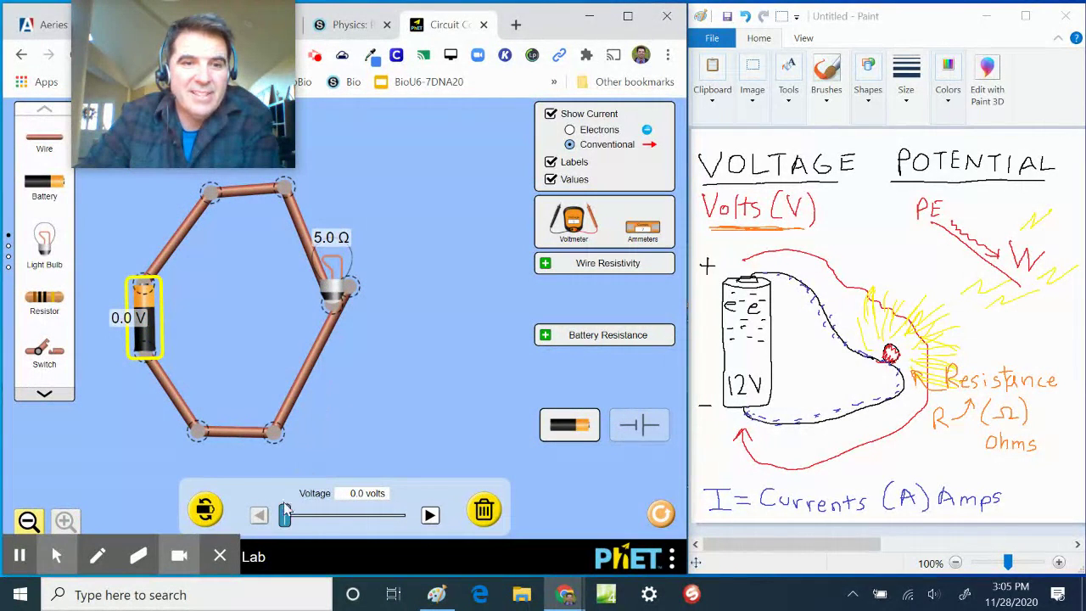
pyautogui.moveTo(286, 514); pyautogui.dragTo(303, 514)
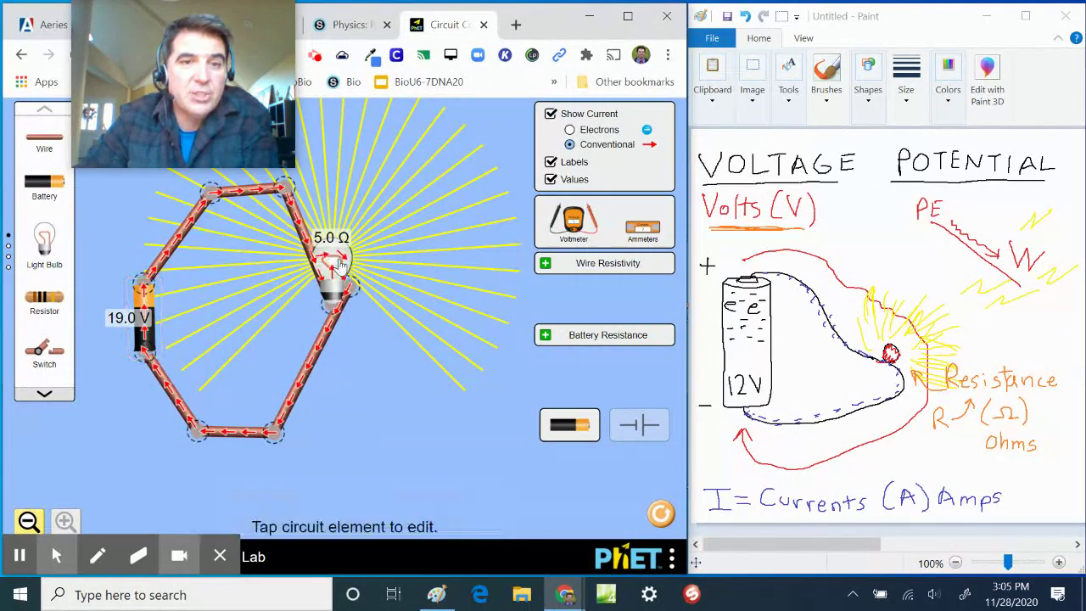
# Set the bulb's resistance to 97.5 Ω, then raise the battery to 105.0 V
pyautogui.click(341, 265)
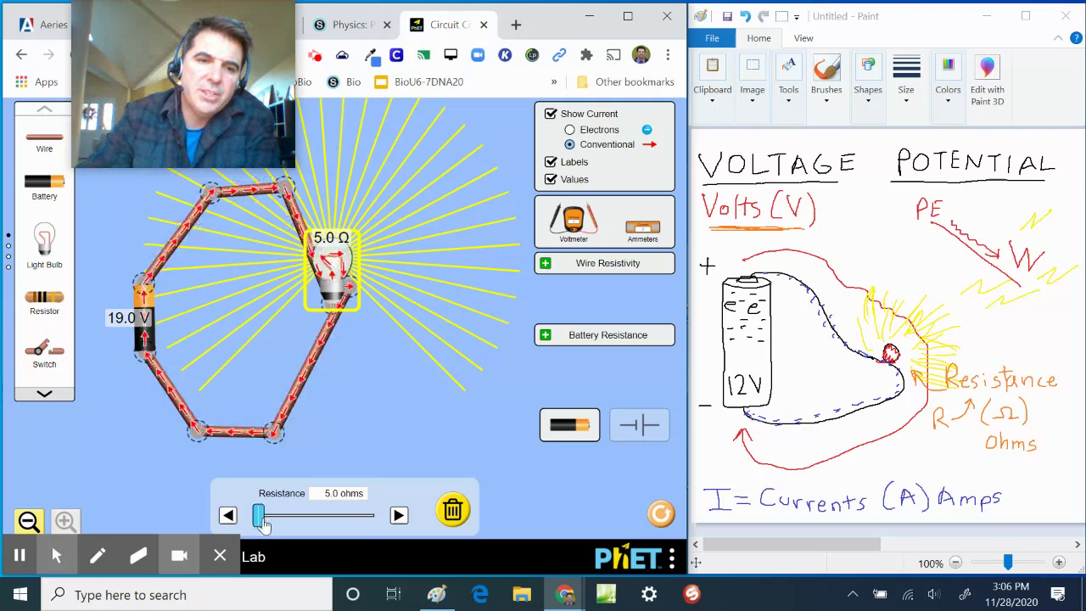
pyautogui.moveTo(263, 524); pyautogui.dragTo(343, 524)
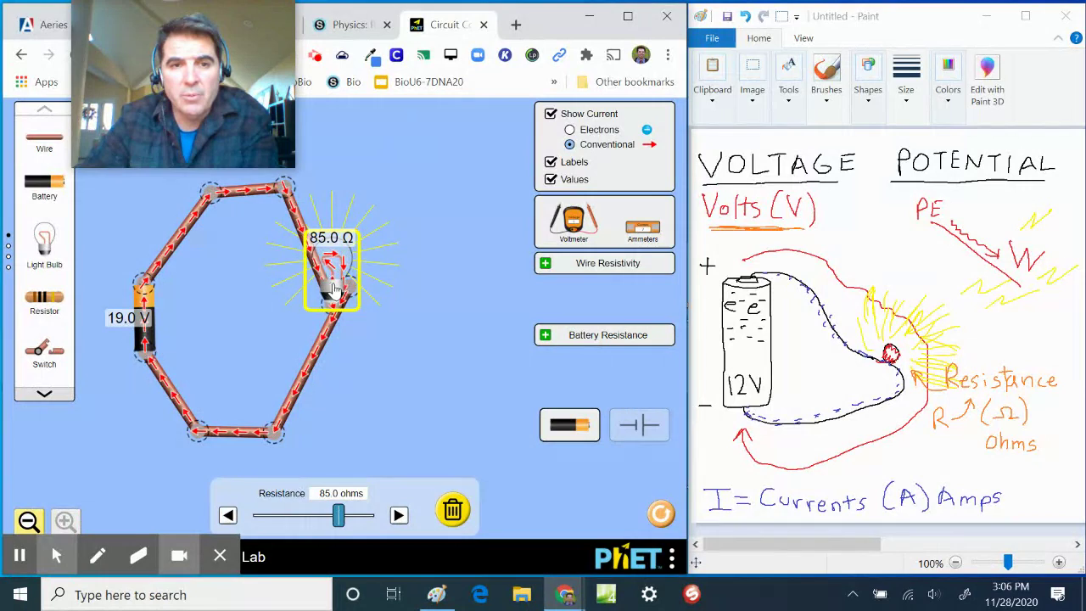
pyautogui.moveTo(339, 515)
pyautogui.mouseDown()
pyautogui.moveTo(279, 515)
pyautogui.moveTo(350, 515)
pyautogui.mouseUp()
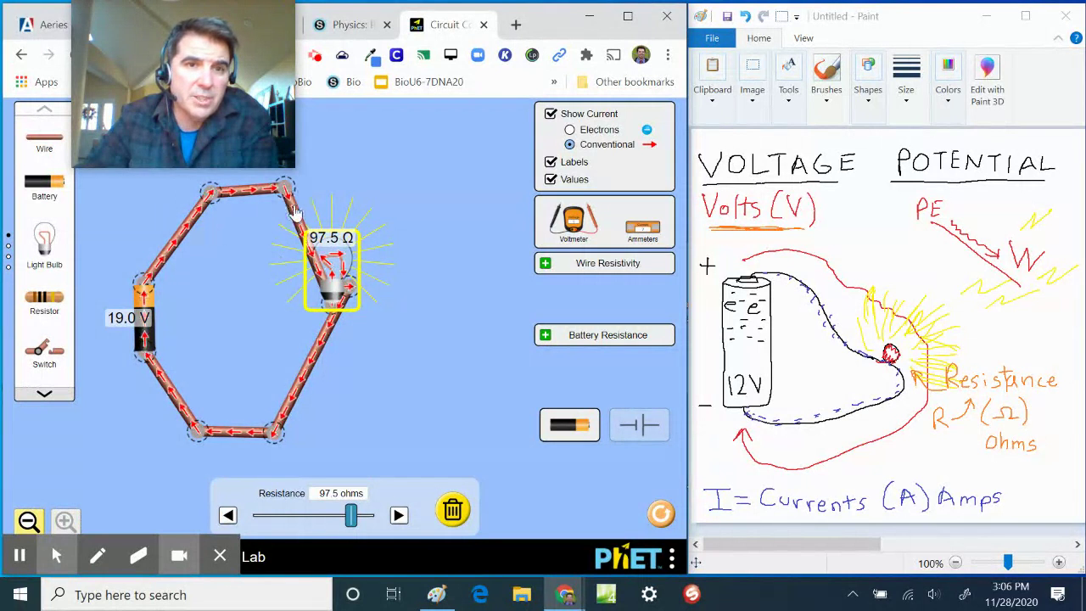
pyautogui.click(144, 332)
pyautogui.moveTo(303, 515); pyautogui.dragTo(389, 514)
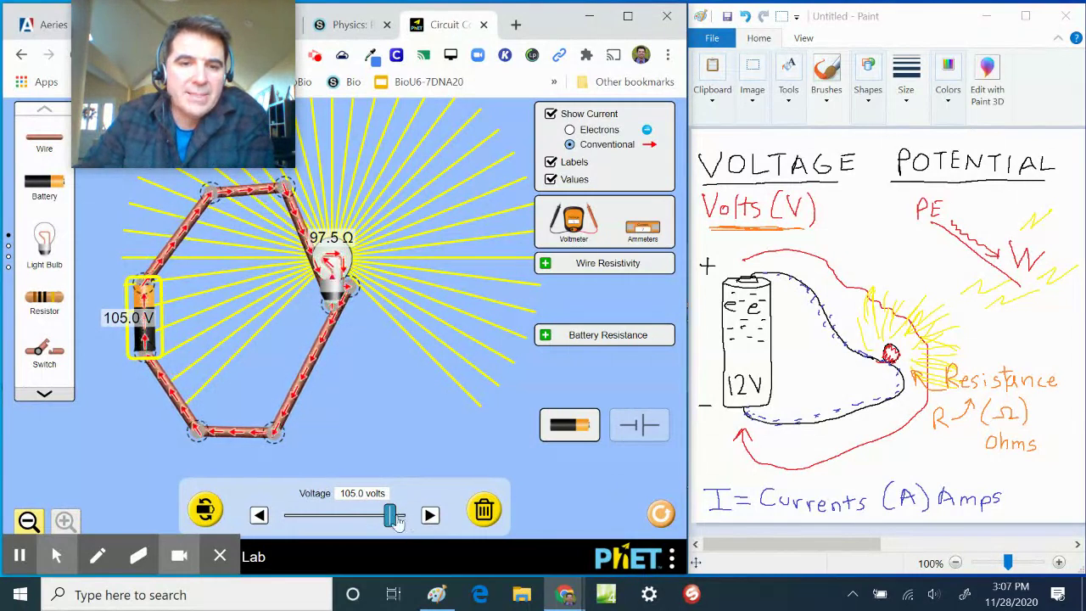
# Max the battery at 120.0 V and step the bulb's resistance down to exactly 60.0 Ω
pyautogui.moveTo(390, 517); pyautogui.dragTo(405, 517)
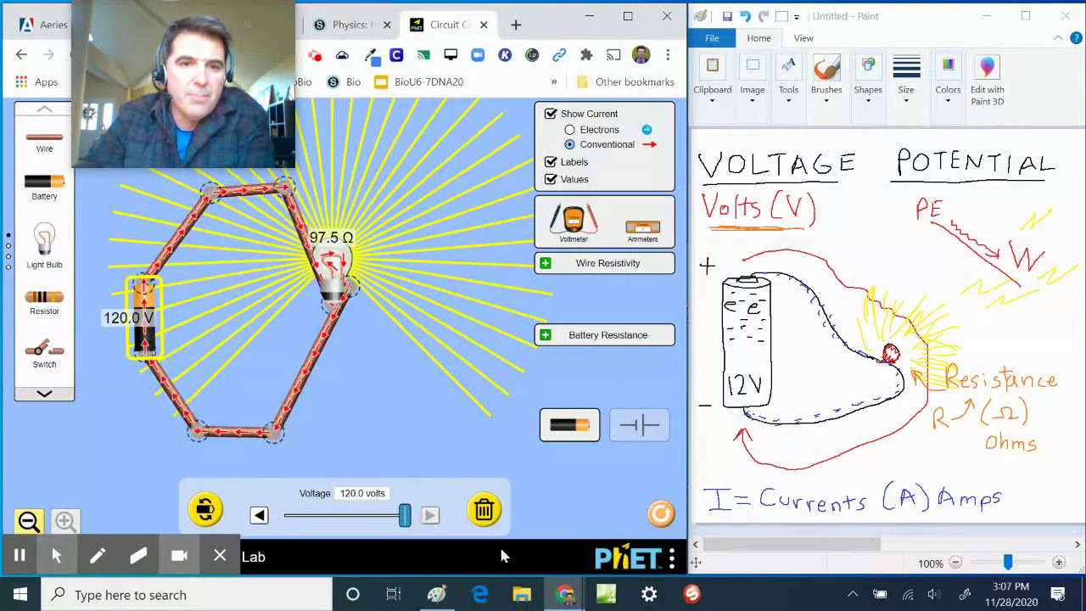
pyautogui.click(337, 261)
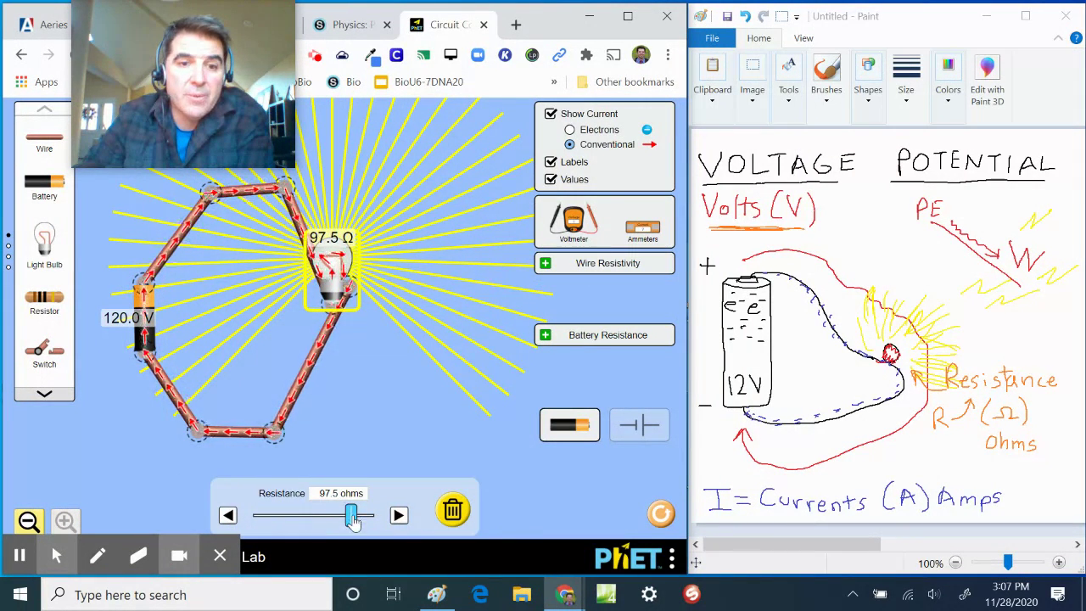
pyautogui.moveTo(351, 515); pyautogui.dragTo(314, 515)
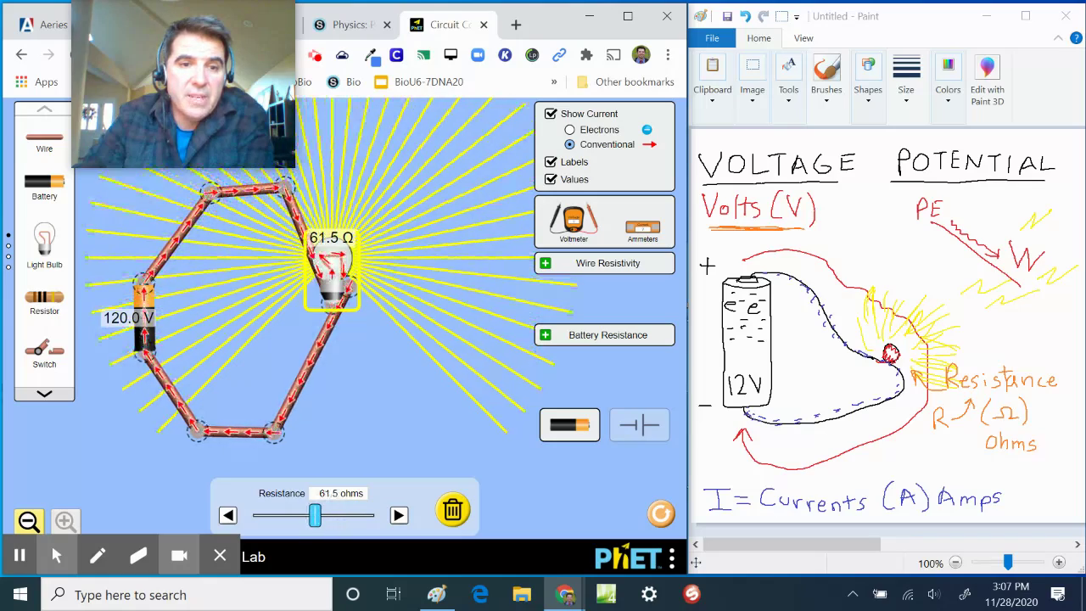
pyautogui.click(228, 516)
pyautogui.click(228, 516)
pyautogui.click(228, 515)
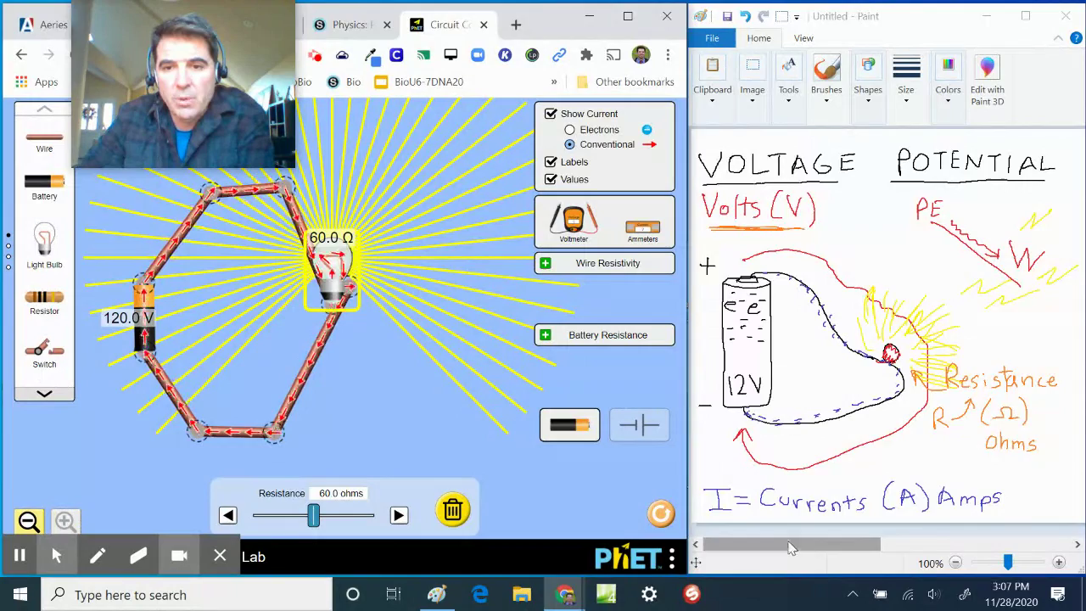
pyautogui.moveTo(789, 546); pyautogui.dragTo(953, 562)
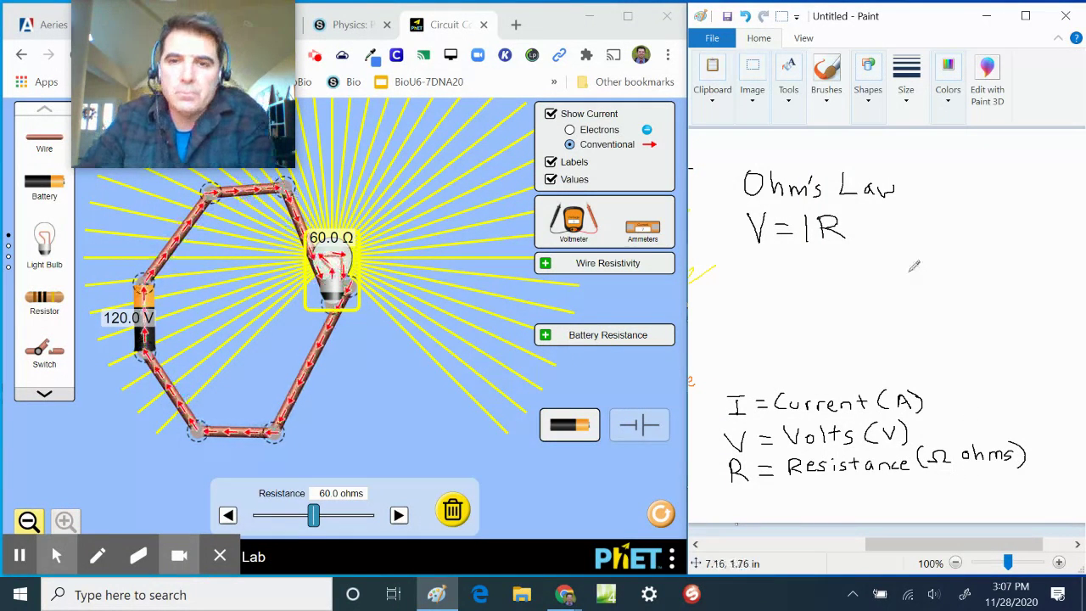
# Sketch a large orange triangle and divide it into three sections
pyautogui.moveTo(933, 547); pyautogui.dragTo(946, 551)
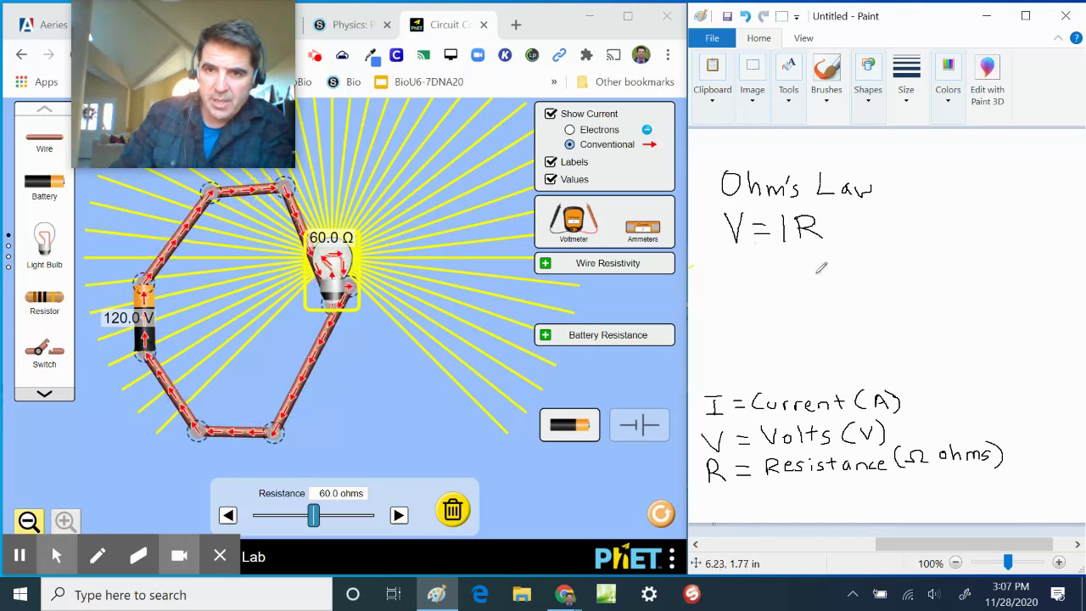
pyautogui.moveTo(887, 224)
pyautogui.mouseDown()
pyautogui.moveTo(823, 346)
pyautogui.moveTo(1007, 337)
pyautogui.moveTo(1020, 312)
pyautogui.moveTo(951, 222)
pyautogui.moveTo(911, 204)
pyautogui.moveTo(882, 219)
pyautogui.mouseUp()
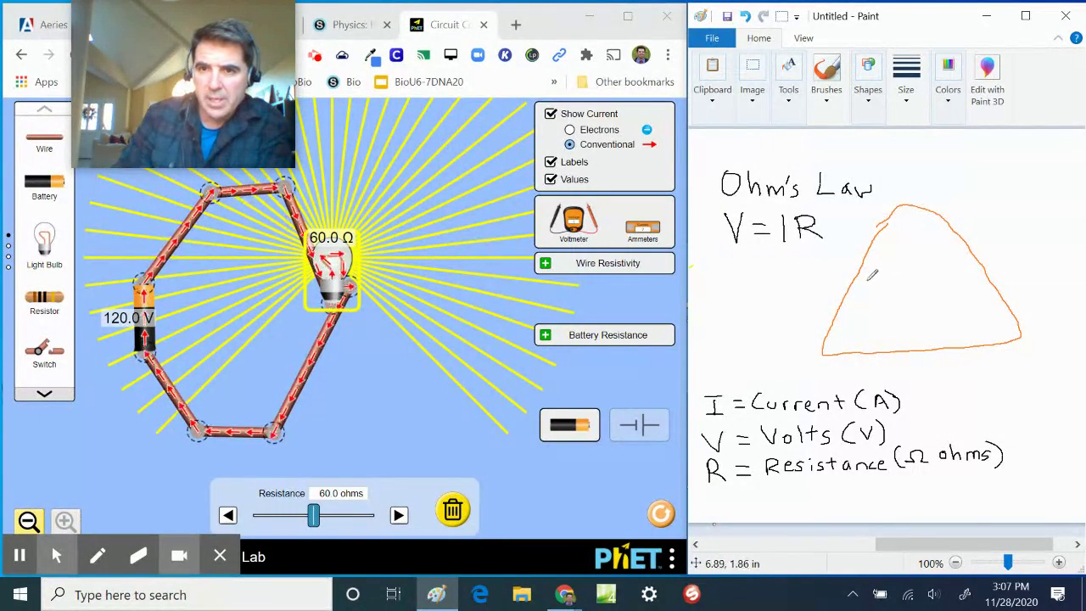
pyautogui.moveTo(855, 281)
pyautogui.mouseDown()
pyautogui.moveTo(977, 265)
pyautogui.moveTo(923, 323)
pyautogui.moveTo(924, 348)
pyautogui.mouseUp()
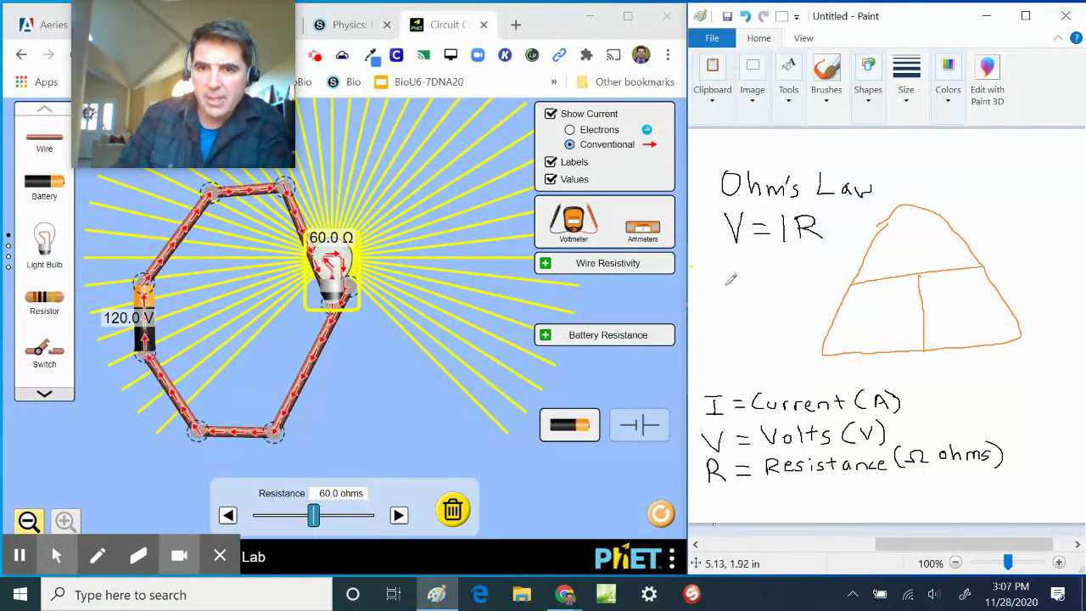
# Draw a small triangle beside it, divide it, and label it V over I and R
pyautogui.moveTo(748, 259)
pyautogui.mouseDown()
pyautogui.moveTo(702, 349)
pyautogui.moveTo(806, 345)
pyautogui.moveTo(757, 261)
pyautogui.mouseUp()
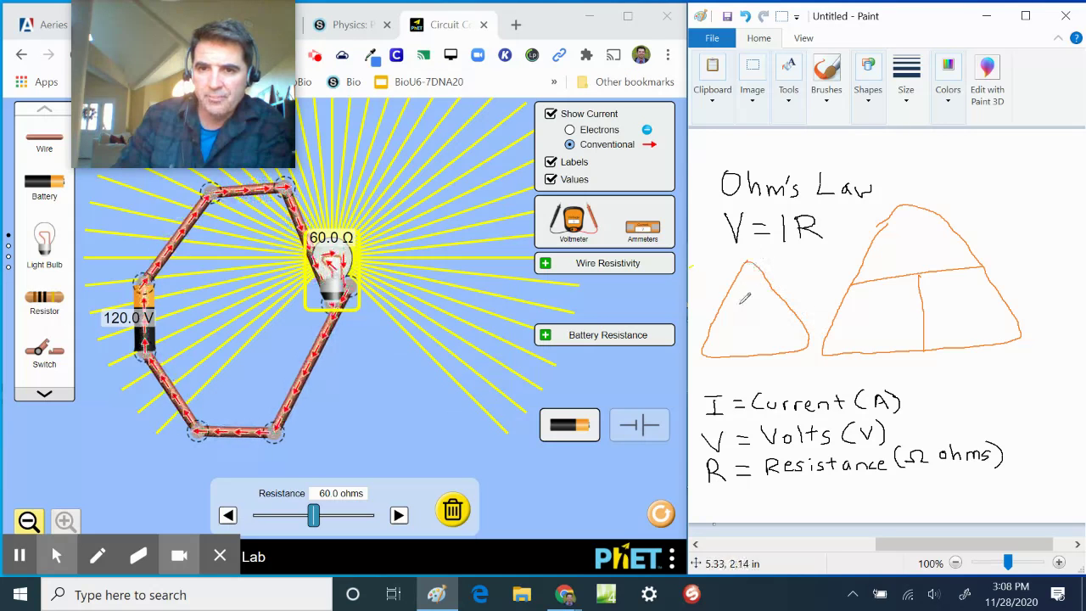
pyautogui.moveTo(717, 312); pyautogui.dragTo(794, 310)
pyautogui.moveTo(741, 280)
pyautogui.mouseDown()
pyautogui.moveTo(747, 293)
pyautogui.moveTo(758, 269)
pyautogui.moveTo(754, 355)
pyautogui.moveTo(729, 346)
pyautogui.mouseUp()
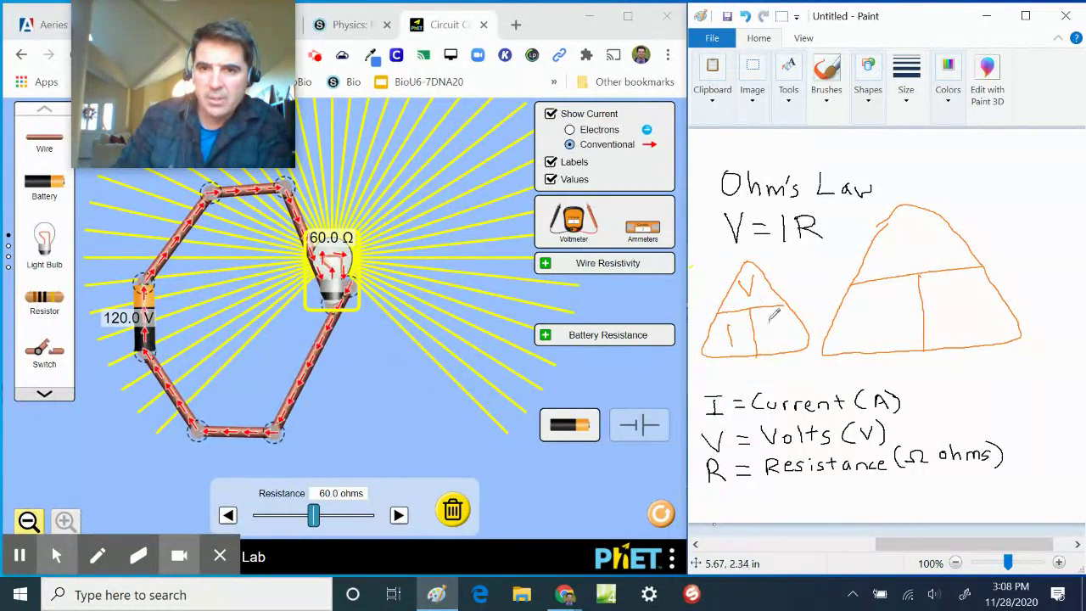
pyautogui.moveTo(773, 315); pyautogui.dragTo(772, 339)
pyautogui.moveTo(771, 314); pyautogui.dragTo(789, 338)
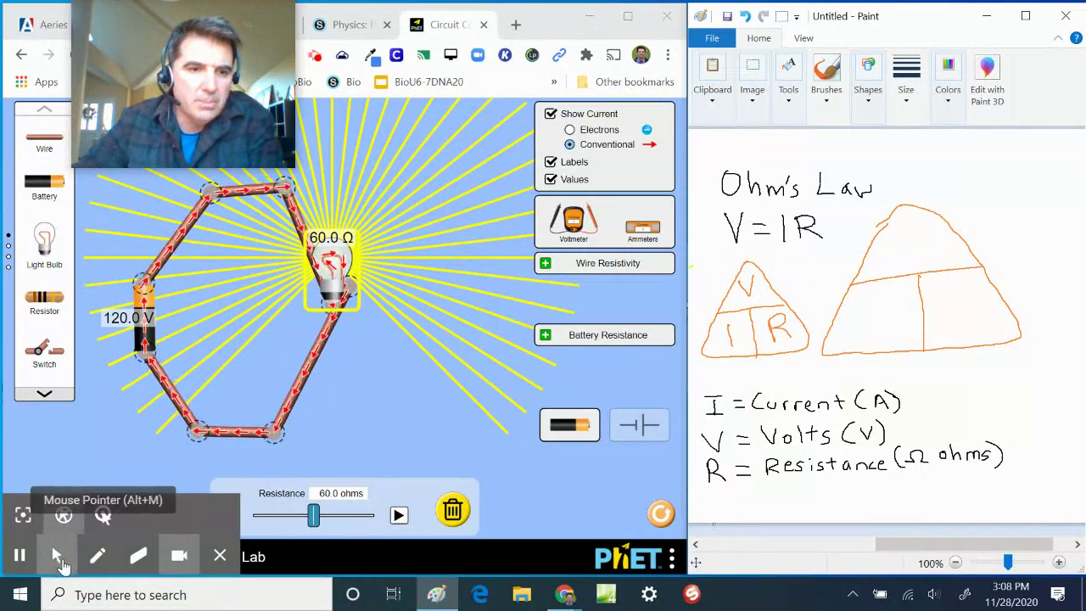
# Enable Highlight clicks in the recorder toolbar's Mouse Pointer options
pyautogui.click(57, 556)
pyautogui.scroll(-3, 310, 343)
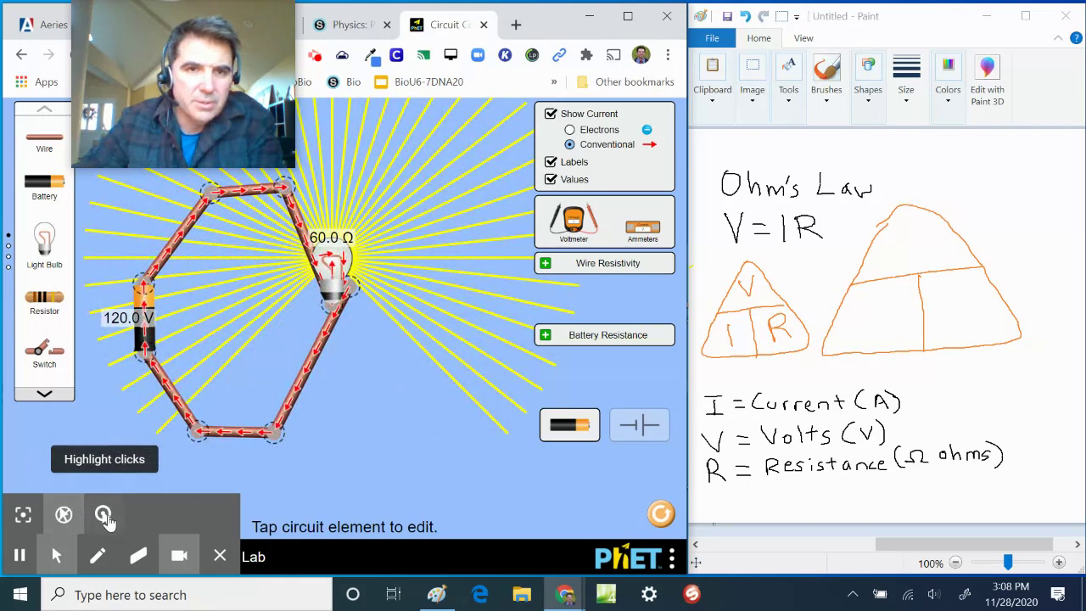
pyautogui.click(104, 515)
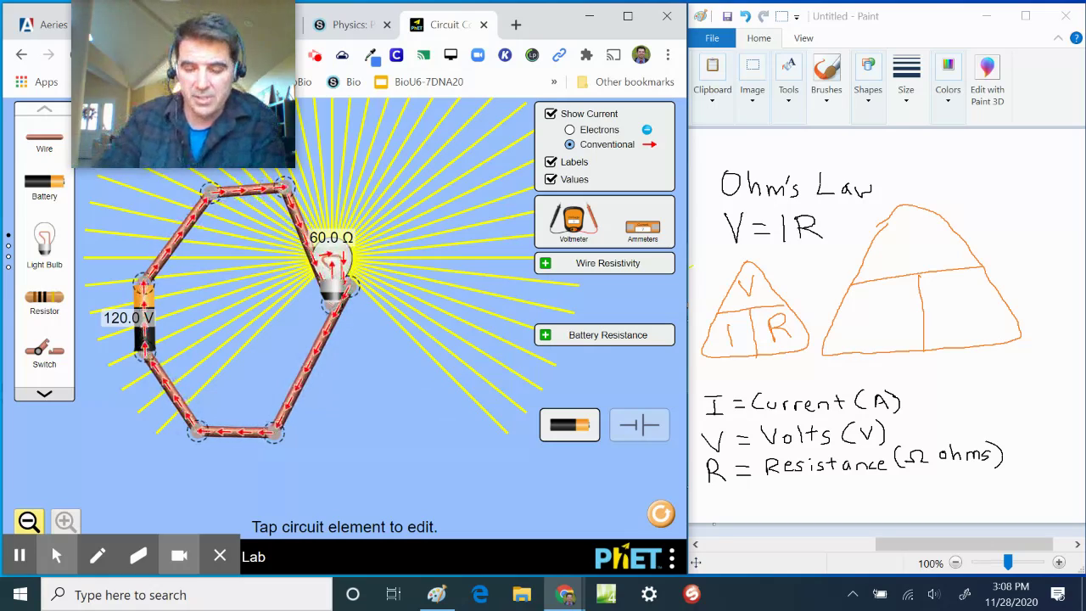
# Label the triangle 120V, 2A, 60Ω and write V=IR, 120=I(60) above it
pyautogui.click(954, 287)
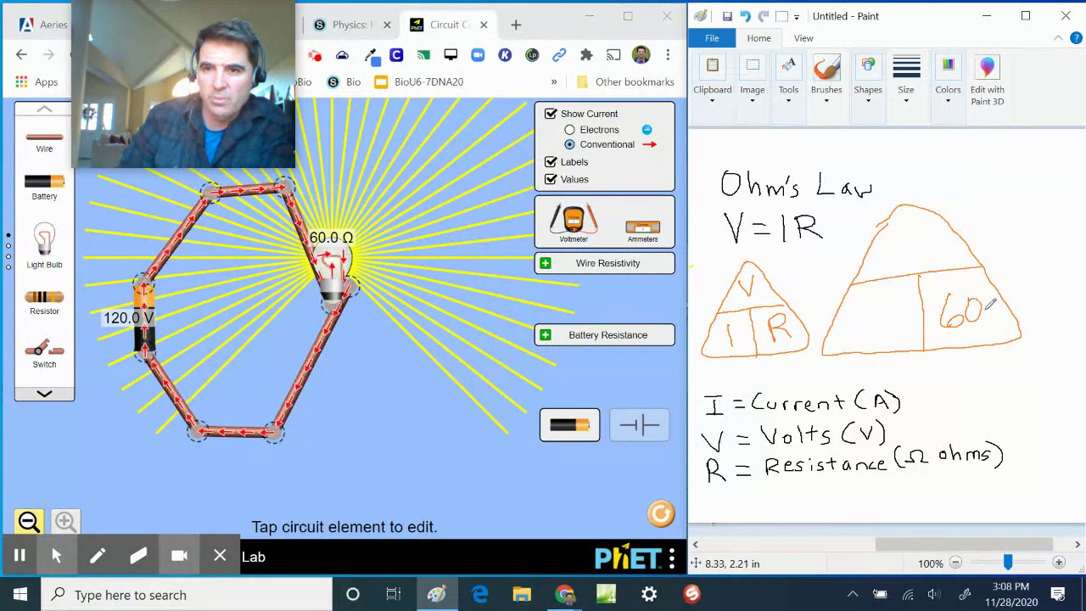
pyautogui.moveTo(989, 314)
pyautogui.mouseDown()
pyautogui.moveTo(1006, 299)
pyautogui.moveTo(1027, 318)
pyautogui.mouseUp()
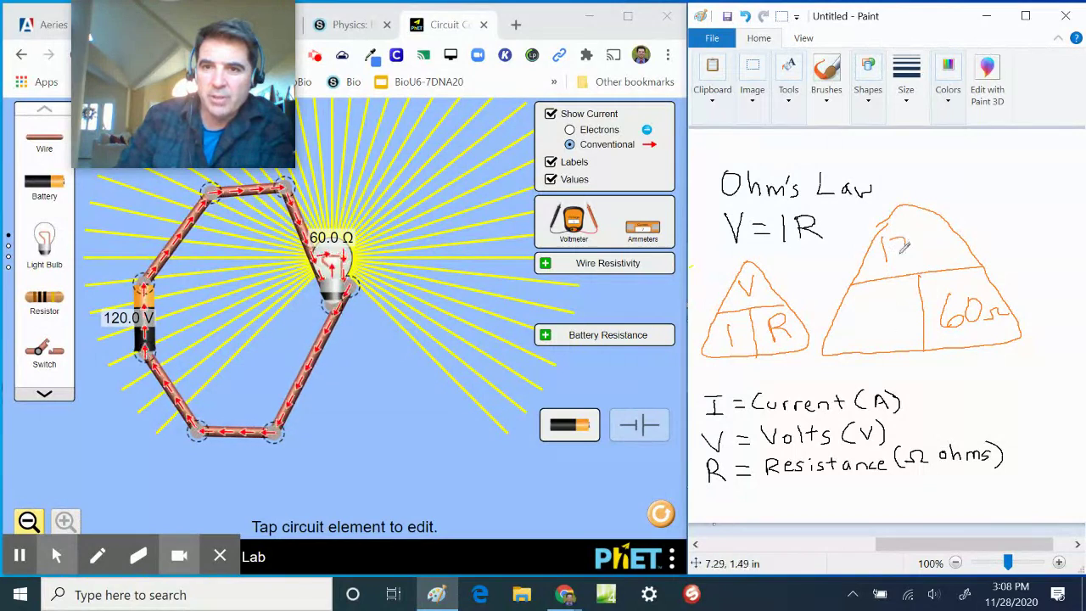
pyautogui.moveTo(935, 241); pyautogui.dragTo(949, 240)
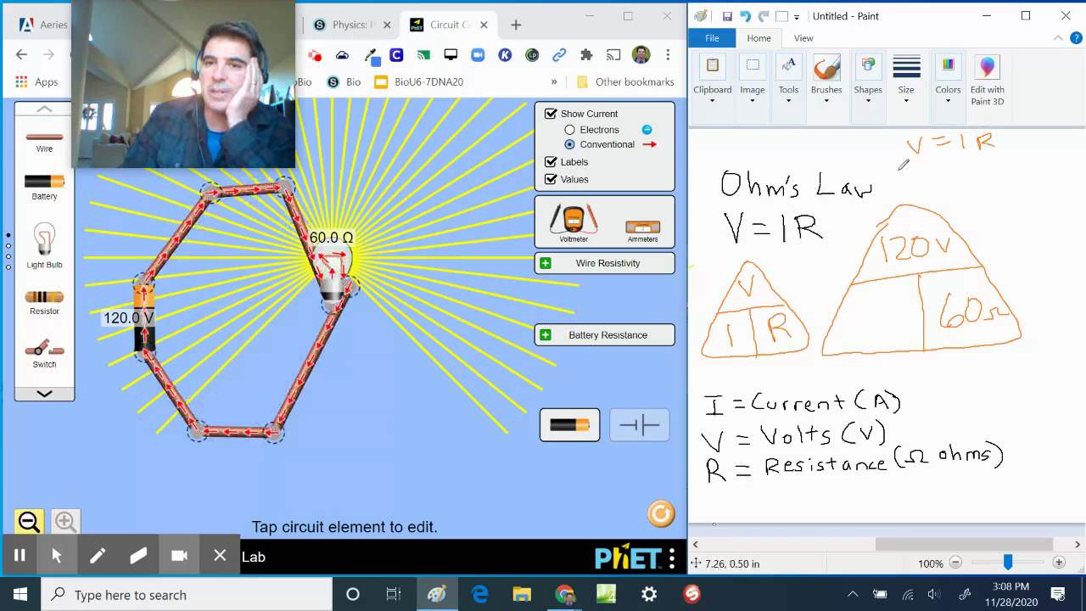
pyautogui.moveTo(929, 165); pyautogui.dragTo(927, 179)
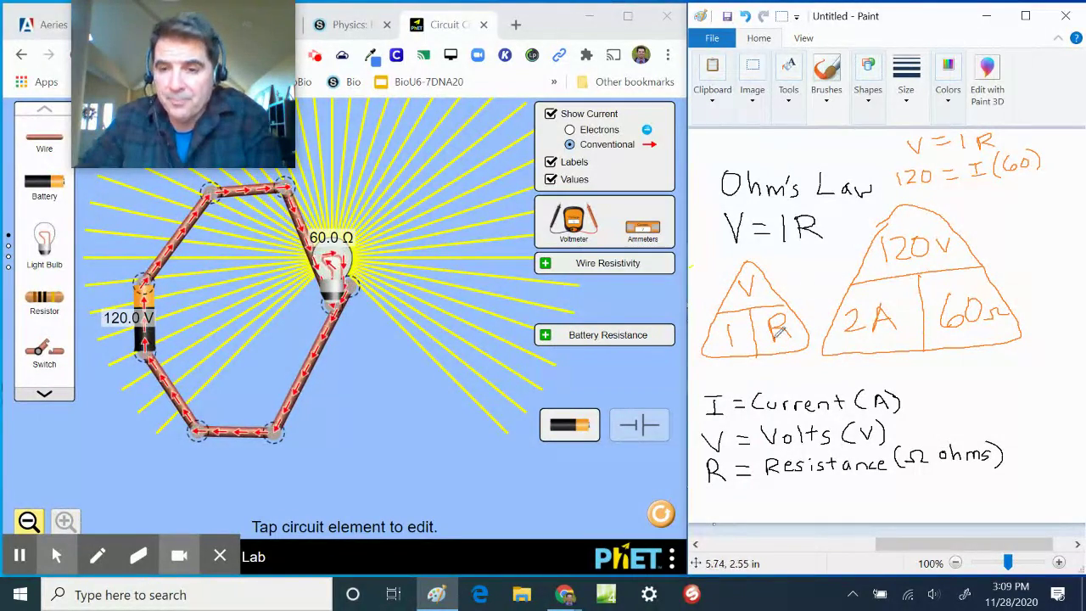
pyautogui.moveTo(956, 553); pyautogui.dragTo(998, 552)
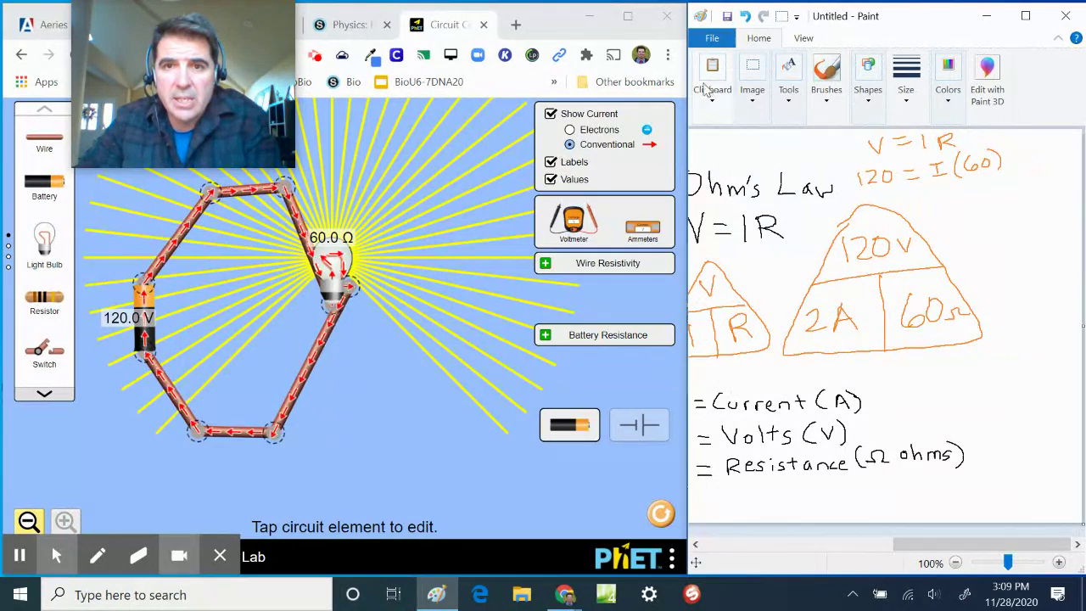
# Check the canvas width in Paint's image Properties and close it unchanged
pyautogui.click(712, 38)
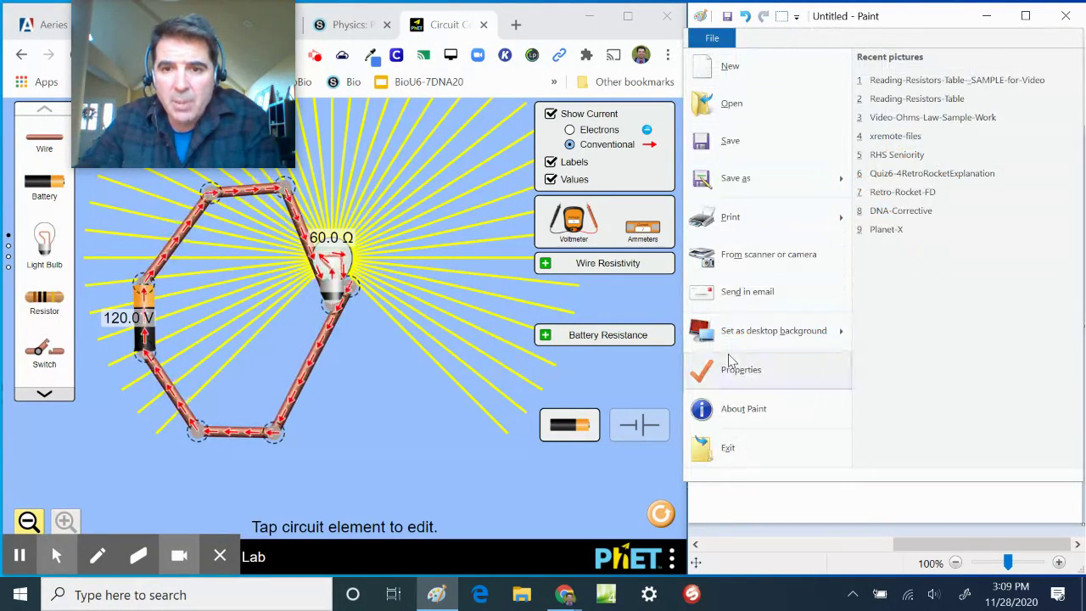
pyautogui.click(731, 371)
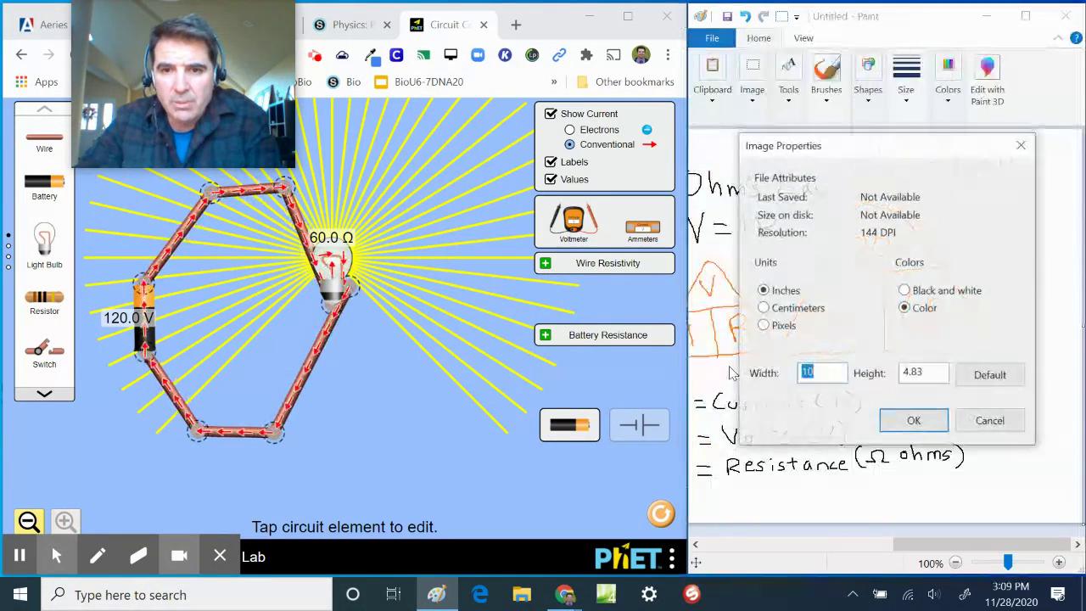
pyautogui.click(837, 370)
pyautogui.press('Return')
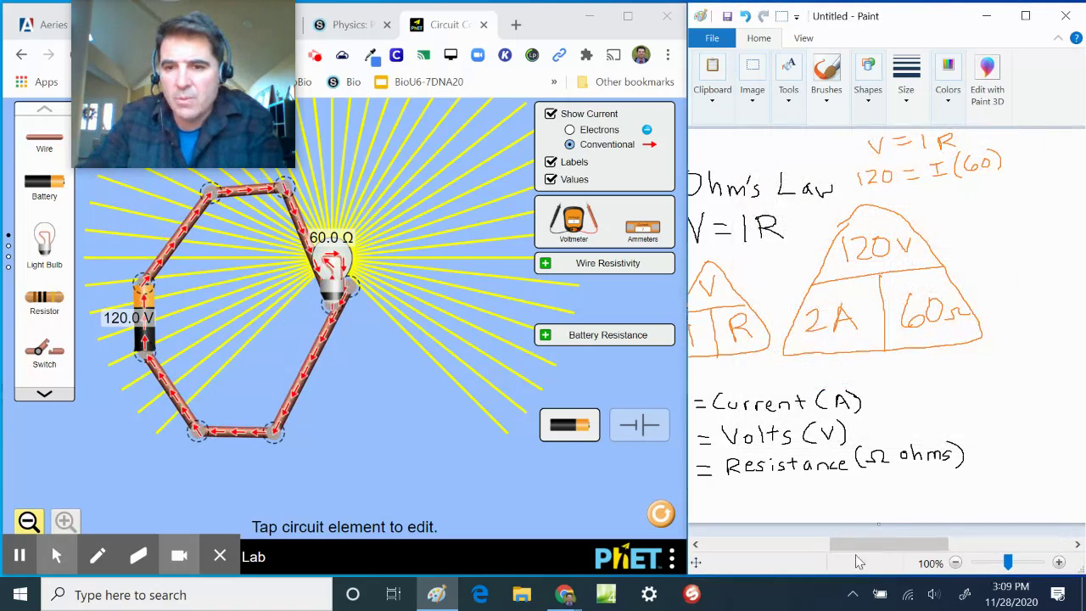
# Undo a stray pencil stroke and handwrite V = IR right of 120 = I(60)
pyautogui.moveTo(871, 545); pyautogui.dragTo(950, 540)
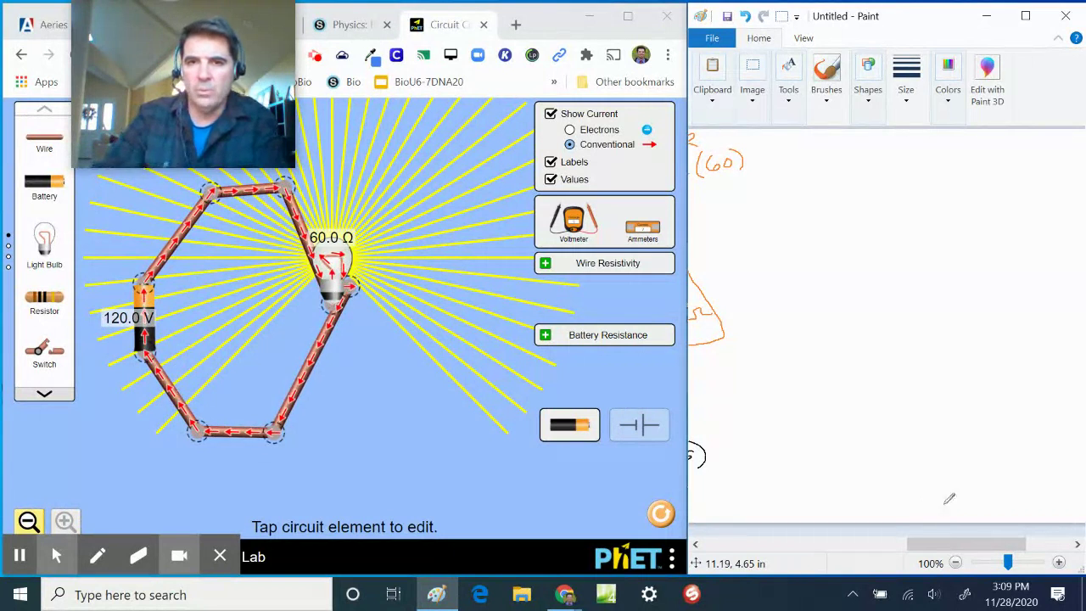
pyautogui.moveTo(921, 506); pyautogui.dragTo(1004, 475)
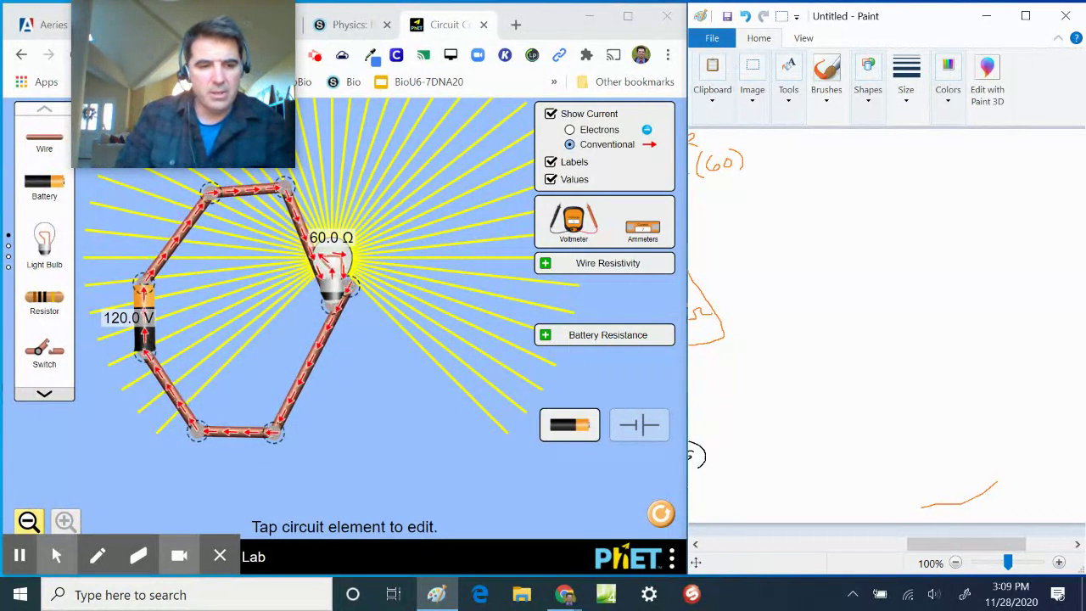
pyautogui.hotkey('ctrl', 'z')
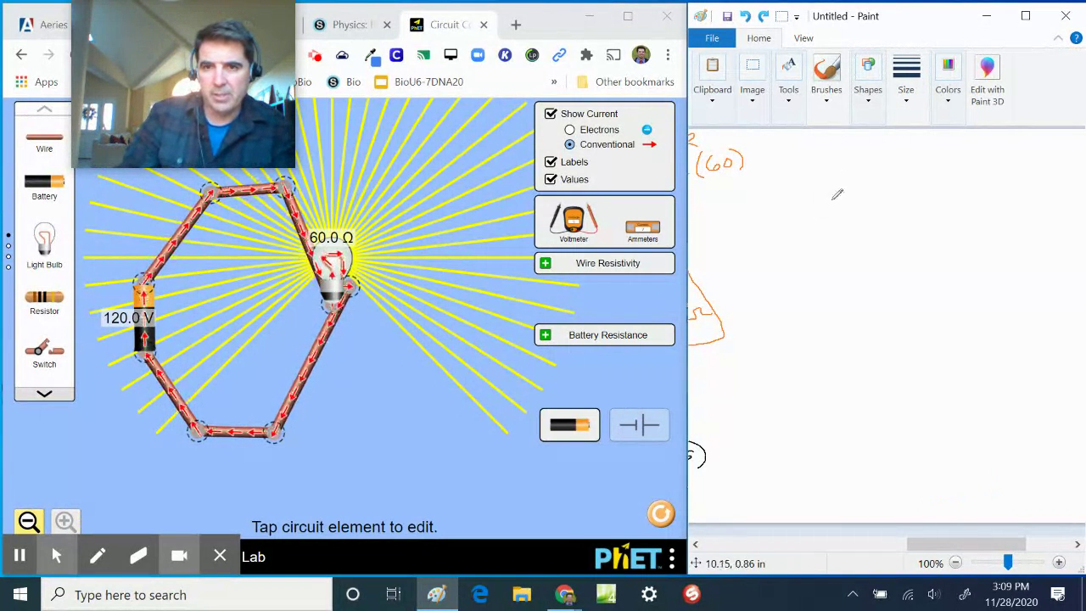
pyautogui.moveTo(815, 150); pyautogui.dragTo(861, 153)
pyautogui.moveTo(847, 162)
pyautogui.mouseDown()
pyautogui.moveTo(880, 146)
pyautogui.moveTo(896, 170)
pyautogui.moveTo(923, 170)
pyautogui.mouseUp()
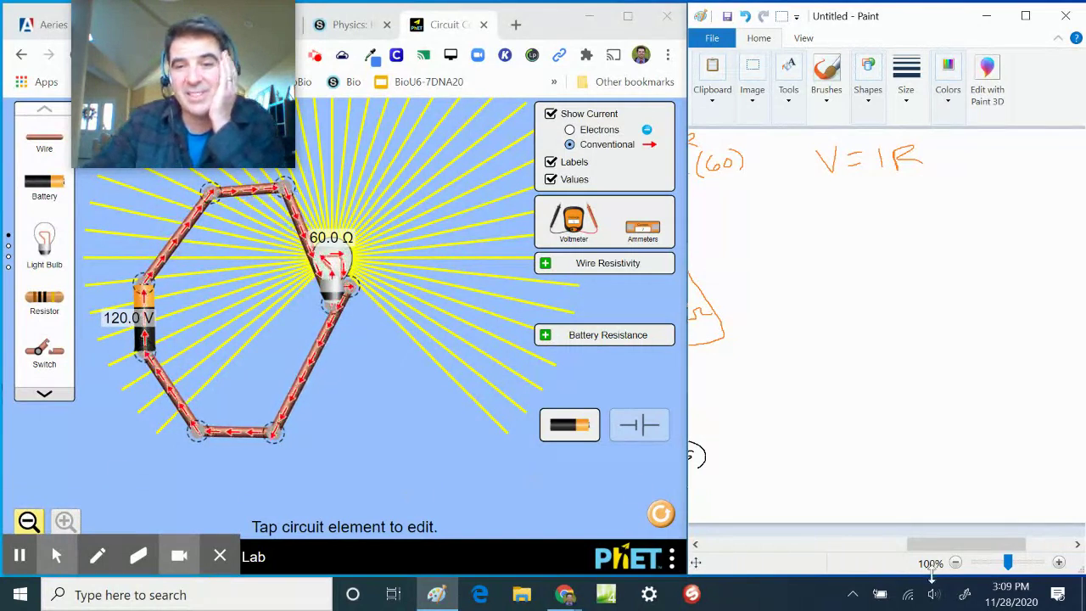
pyautogui.moveTo(963, 544); pyautogui.dragTo(899, 560)
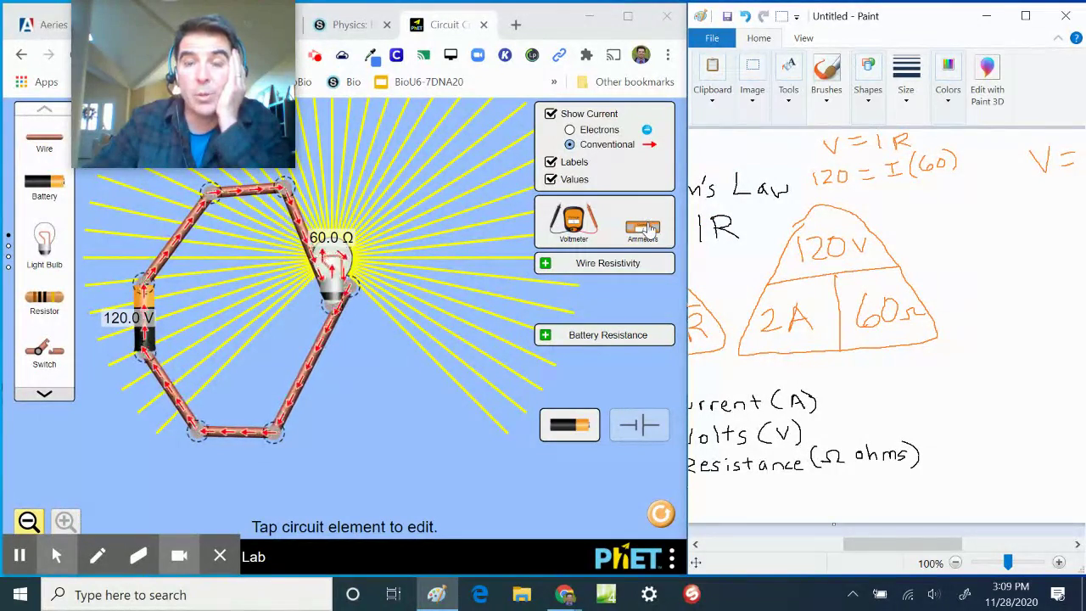
# Drop an ammeter into the circuit's bottom wire and drag a voltmeter out over the circuit
pyautogui.moveTo(642, 226)
pyautogui.mouseDown()
pyautogui.moveTo(601, 301)
pyautogui.moveTo(383, 429)
pyautogui.moveTo(377, 451)
pyautogui.mouseUp()
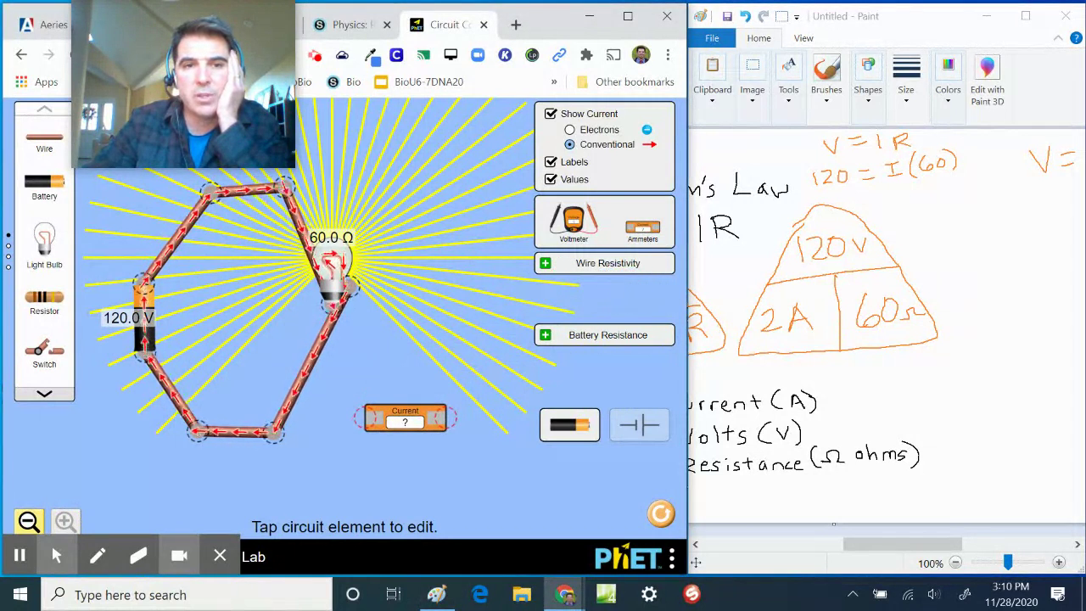
pyautogui.moveTo(405, 417); pyautogui.dragTo(314, 433)
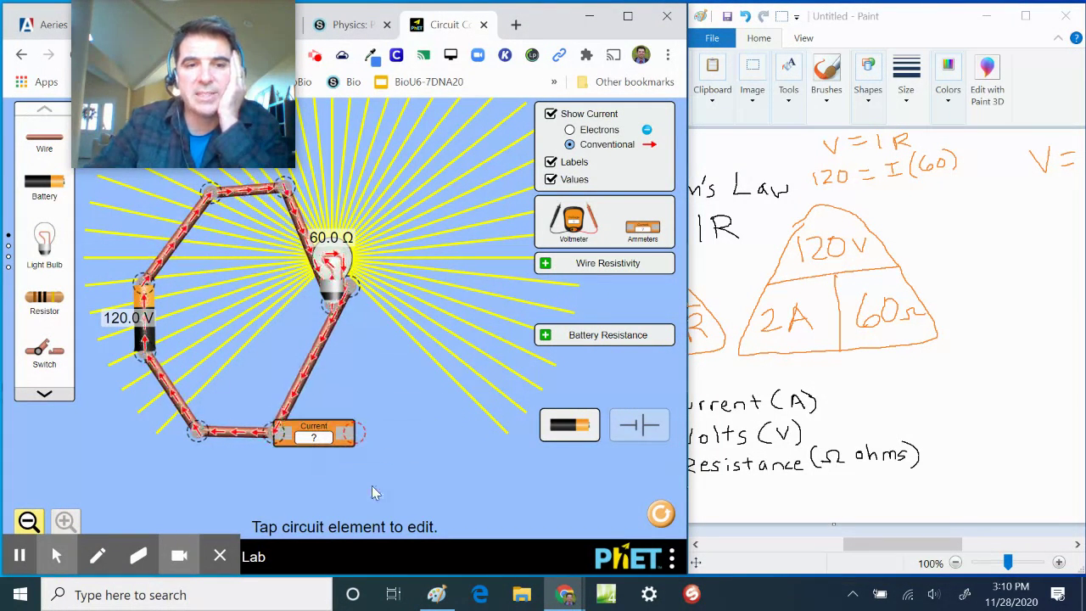
pyautogui.moveTo(561, 219); pyautogui.dragTo(441, 371)
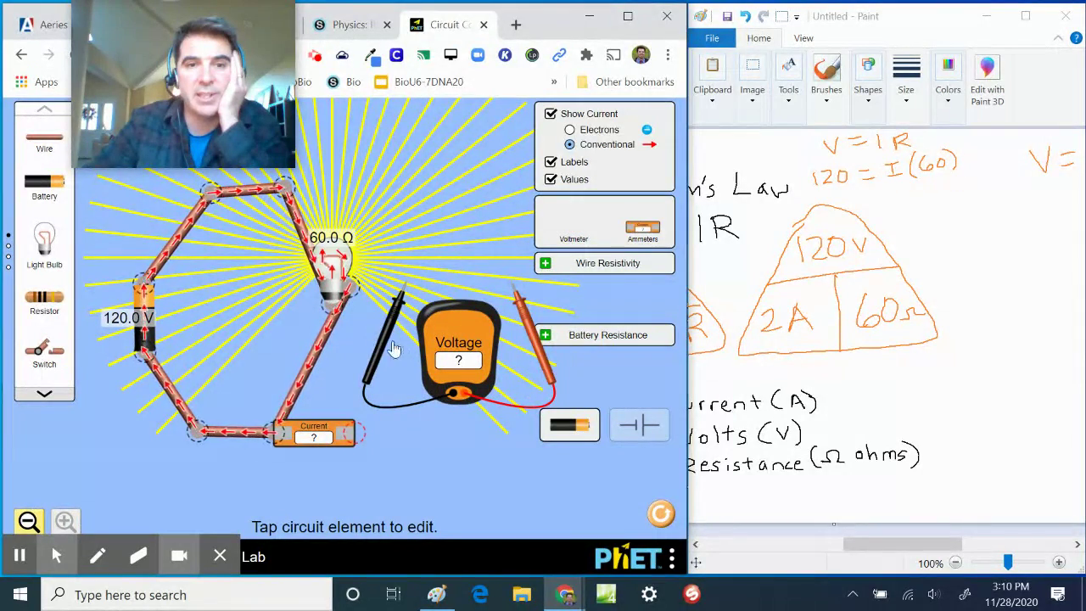
# Place the voltmeter probes either side of the bulb to read 120 V, then return the voltmeter
pyautogui.moveTo(386, 347); pyautogui.dragTo(310, 386)
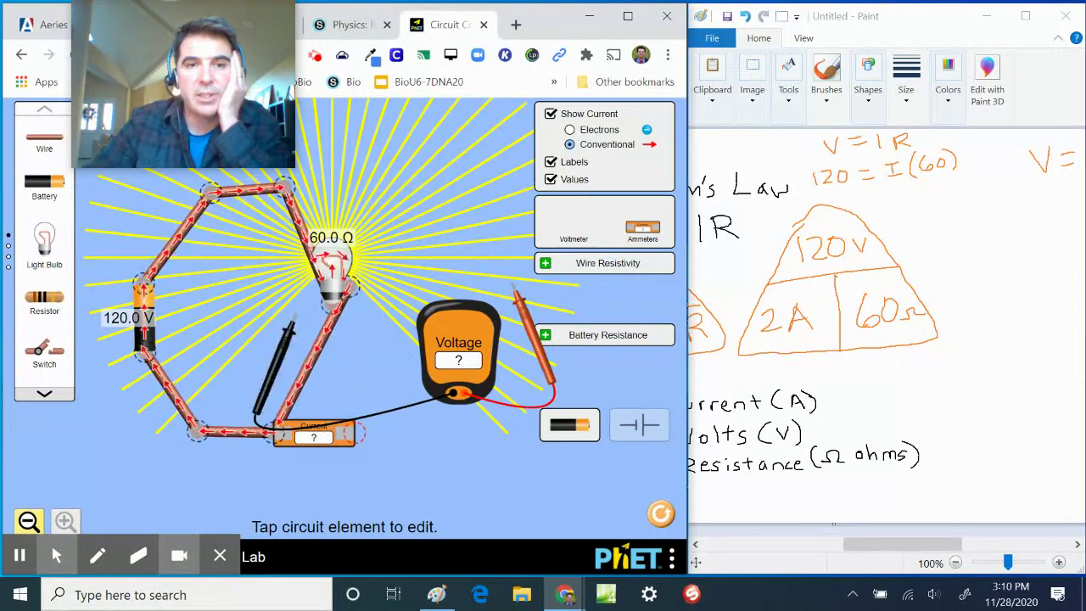
pyautogui.moveTo(538, 348); pyautogui.dragTo(379, 359)
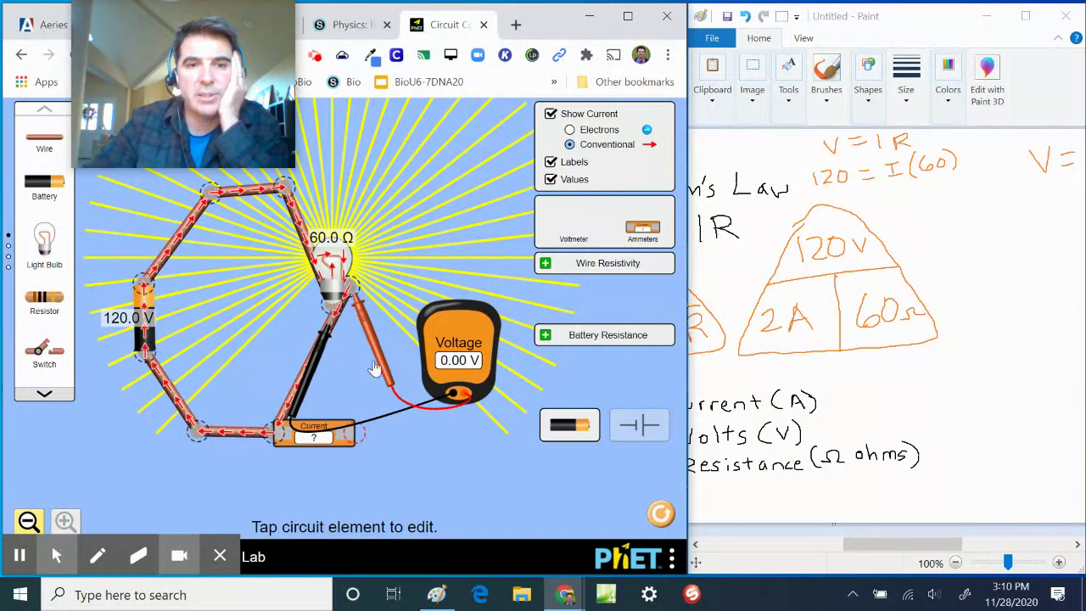
pyautogui.moveTo(312, 376); pyautogui.dragTo(308, 370)
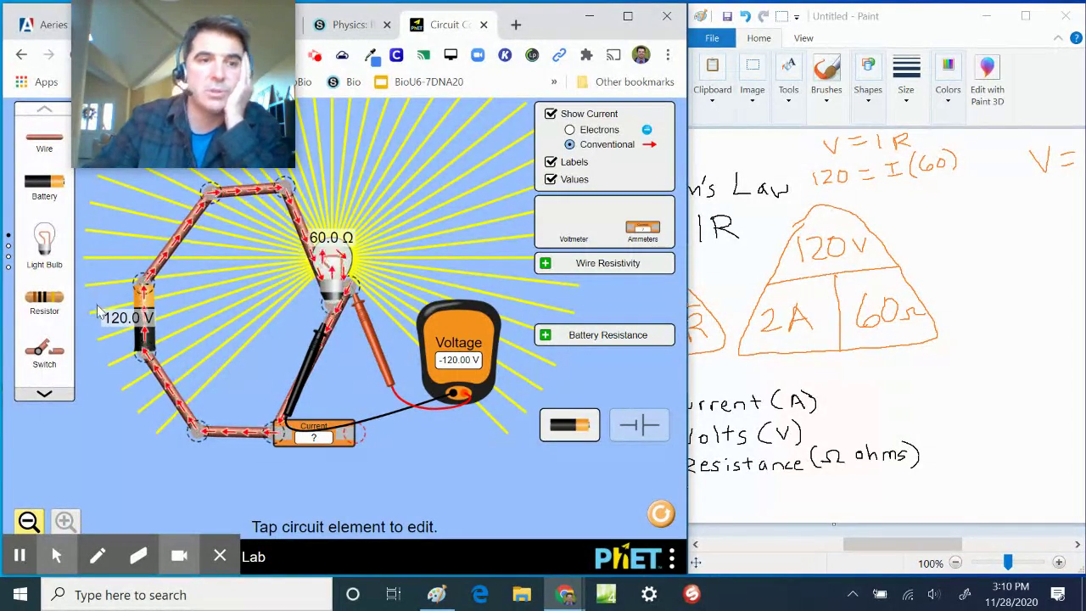
pyautogui.moveTo(369, 329); pyautogui.dragTo(345, 342)
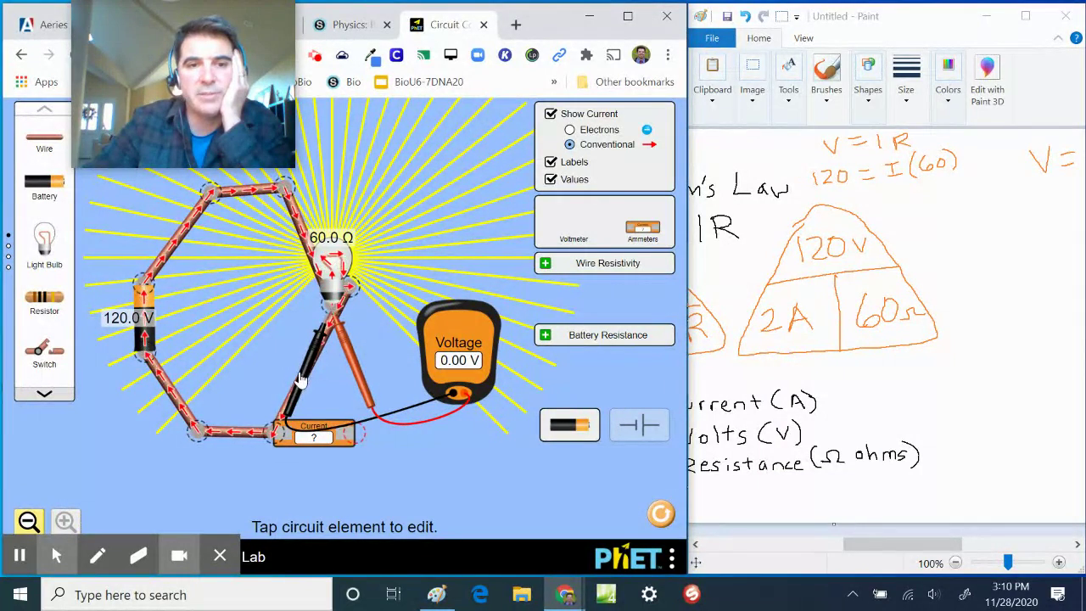
pyautogui.moveTo(301, 381); pyautogui.dragTo(324, 357)
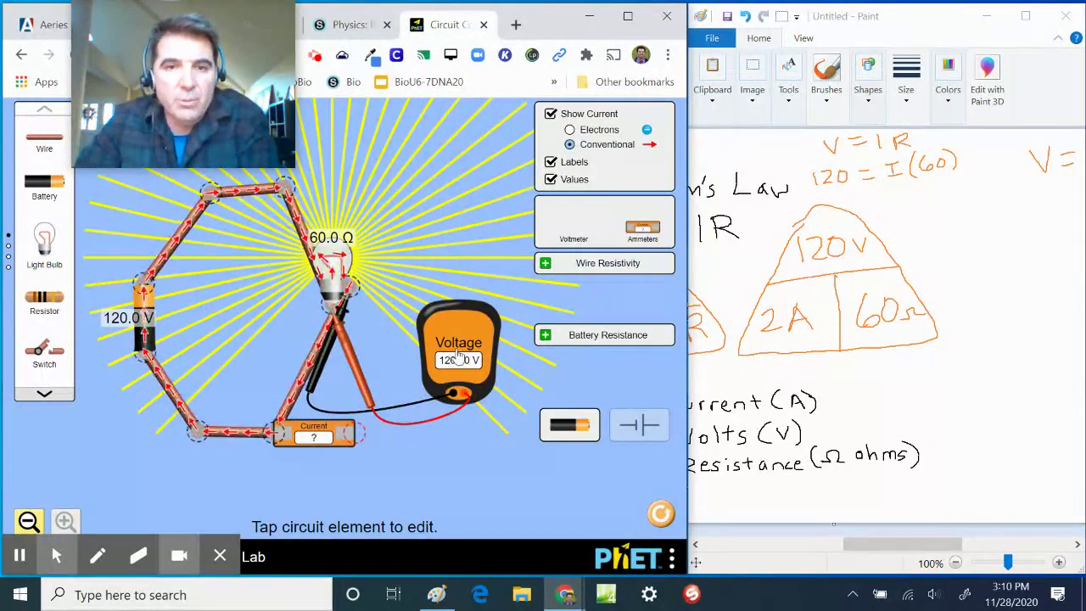
pyautogui.moveTo(460, 352); pyautogui.dragTo(574, 219)
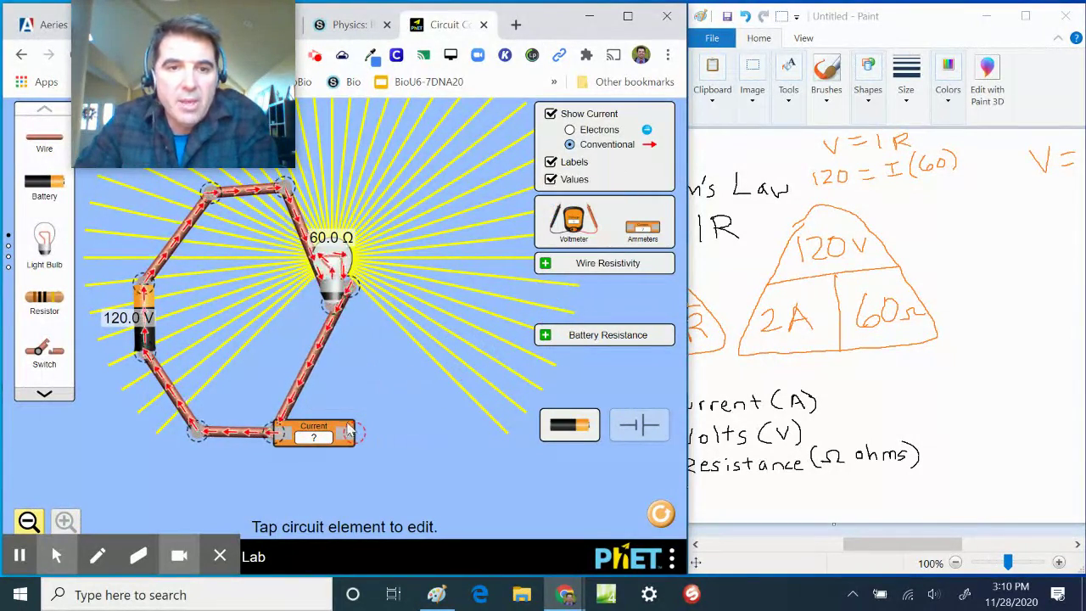
# Cut out the ammeter, move the bulb aside, and rewire the ammeter in series to read 2.00 A
pyautogui.click(280, 434)
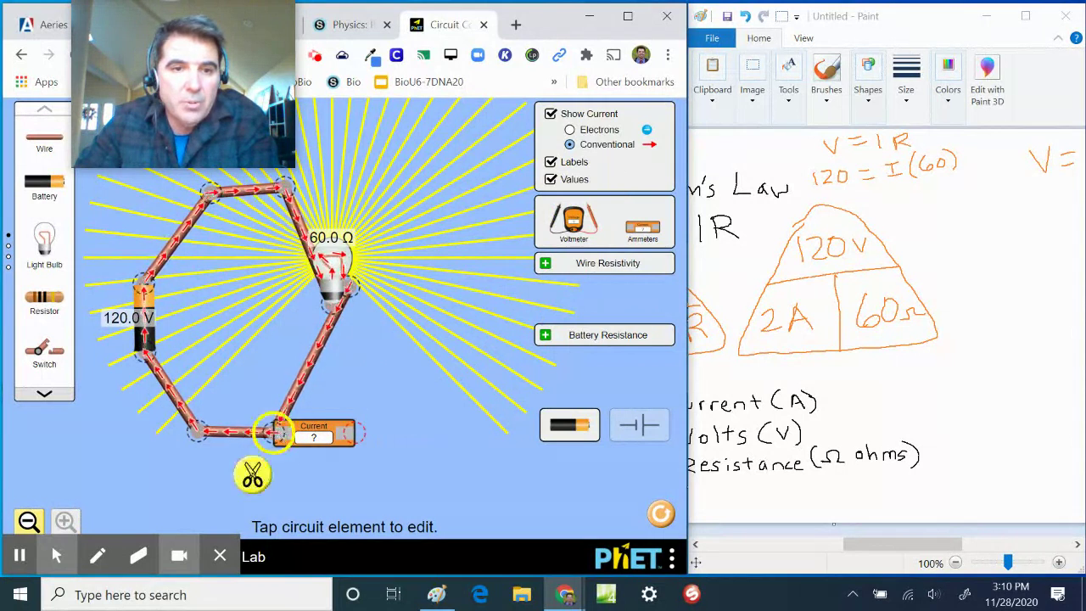
pyautogui.moveTo(280, 434); pyautogui.dragTo(289, 451)
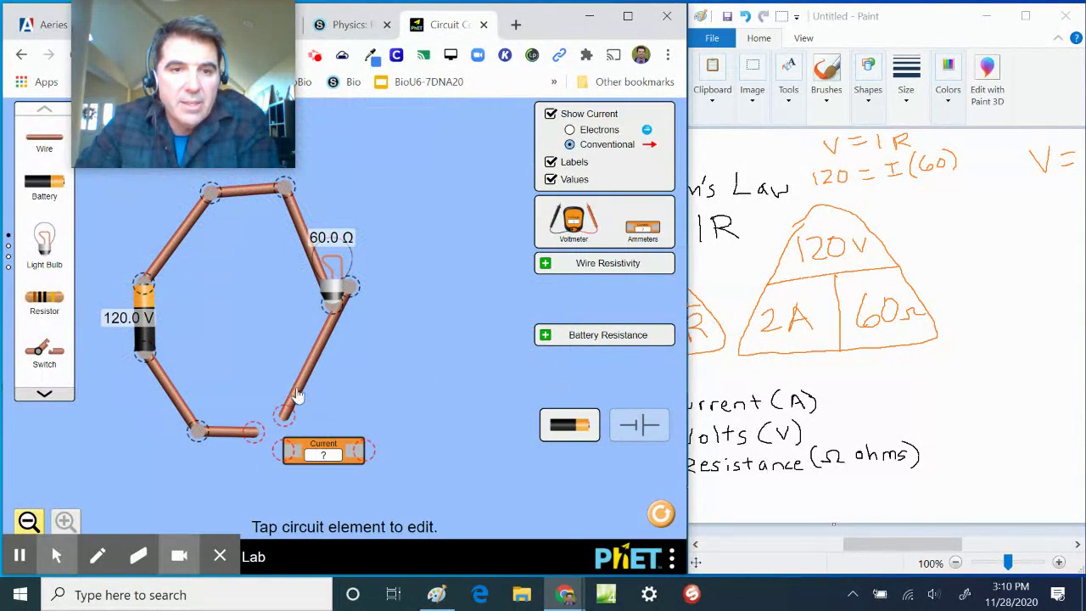
pyautogui.moveTo(308, 381); pyautogui.dragTo(410, 370)
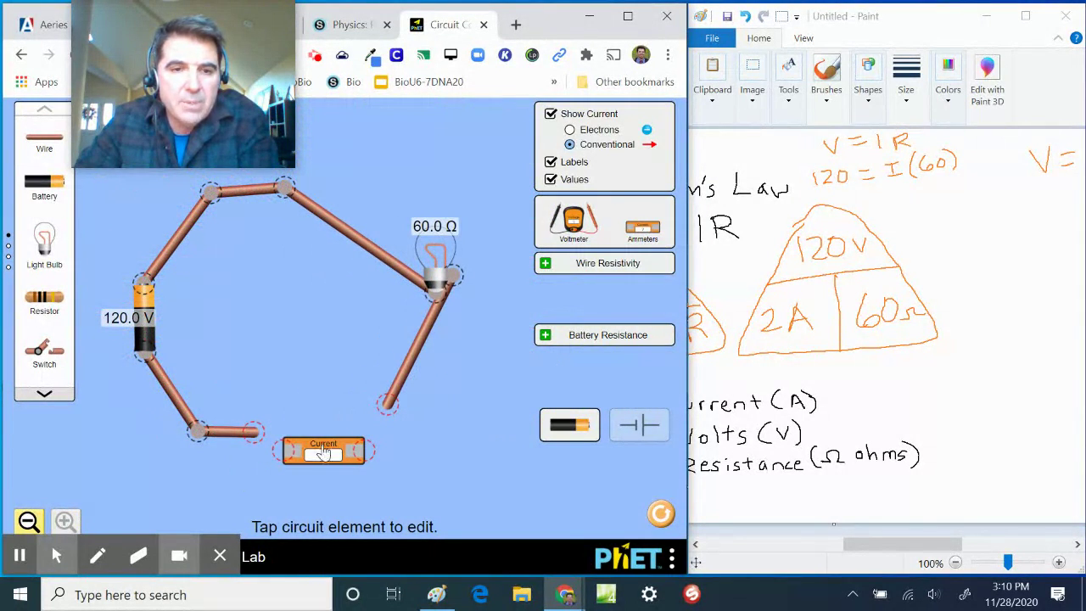
pyautogui.moveTo(323, 452); pyautogui.dragTo(293, 436)
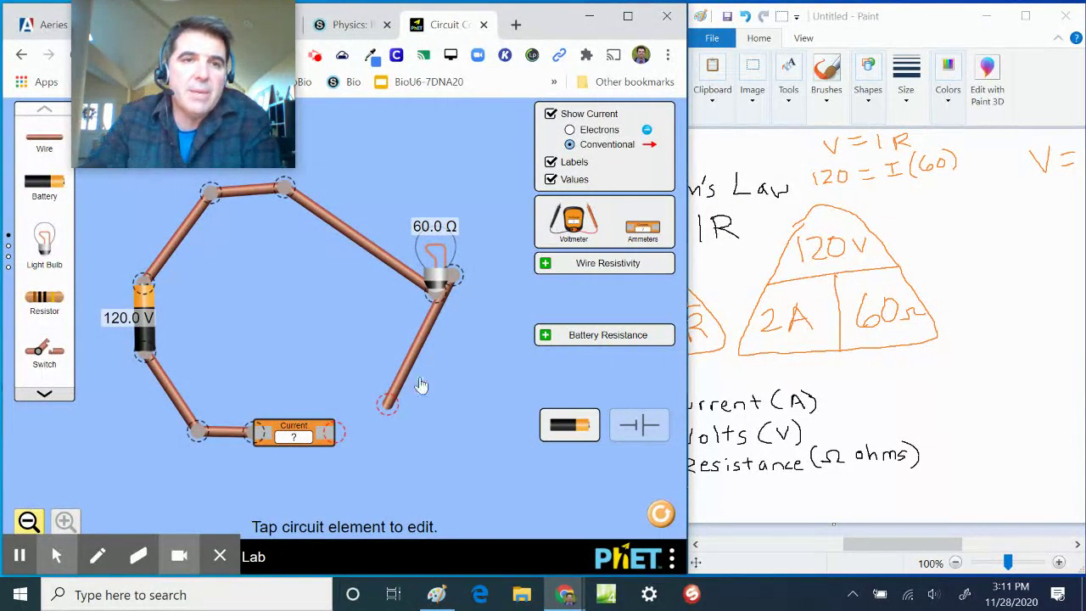
pyautogui.moveTo(388, 404); pyautogui.dragTo(335, 432)
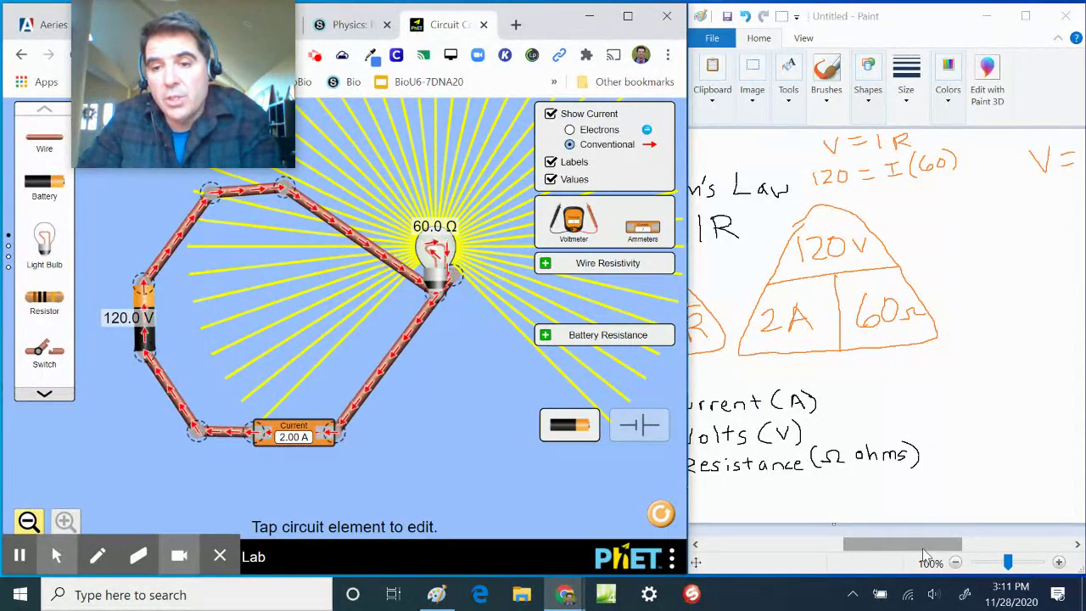
# Sketch a new triangle beside V = IR, split by a horizontal crossbar and a vertical lower divider
pyautogui.moveTo(922, 555)
pyautogui.mouseDown()
pyautogui.moveTo(997, 555)
pyautogui.moveTo(977, 556)
pyautogui.mouseUp()
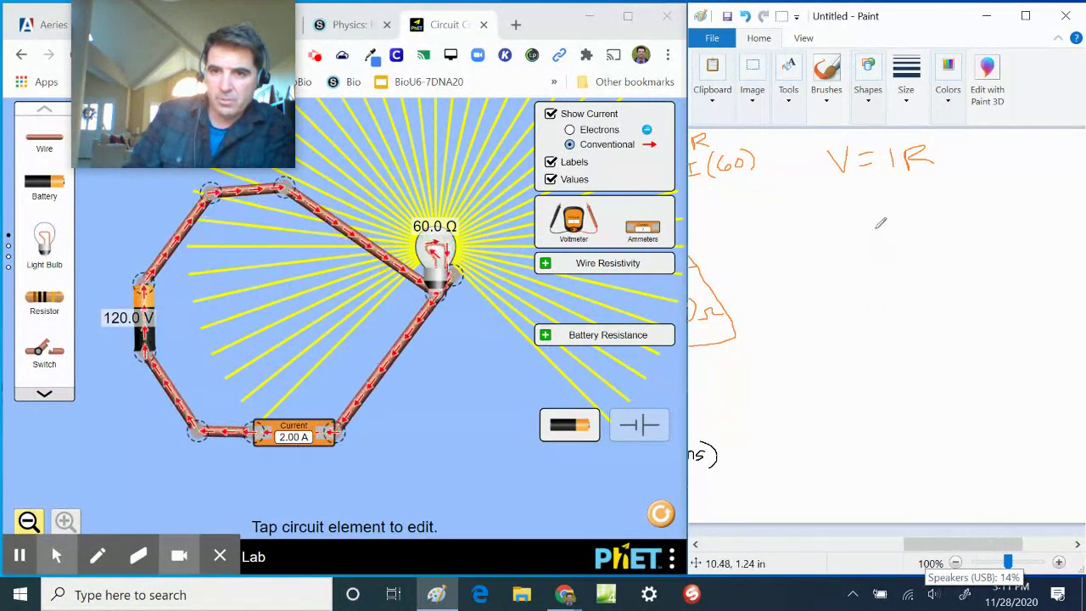
pyautogui.moveTo(880, 215)
pyautogui.mouseDown()
pyautogui.moveTo(836, 284)
pyautogui.moveTo(828, 352)
pyautogui.moveTo(937, 354)
pyautogui.moveTo(1005, 330)
pyautogui.moveTo(969, 266)
pyautogui.moveTo(916, 223)
pyautogui.moveTo(878, 214)
pyautogui.mouseUp()
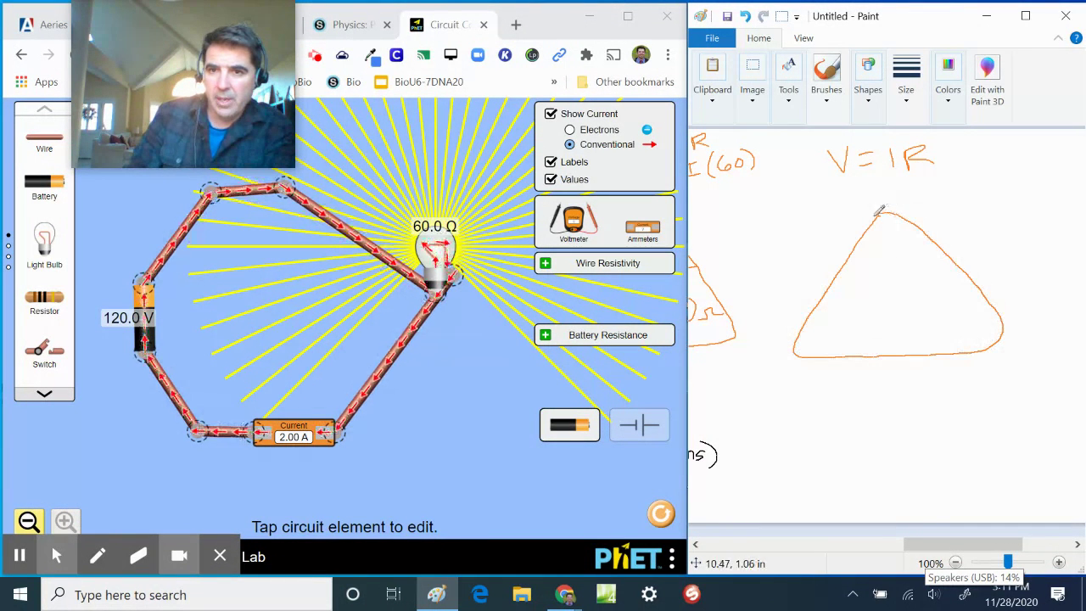
pyautogui.moveTo(828, 287); pyautogui.dragTo(972, 275)
pyautogui.moveTo(897, 290); pyautogui.dragTo(903, 350)
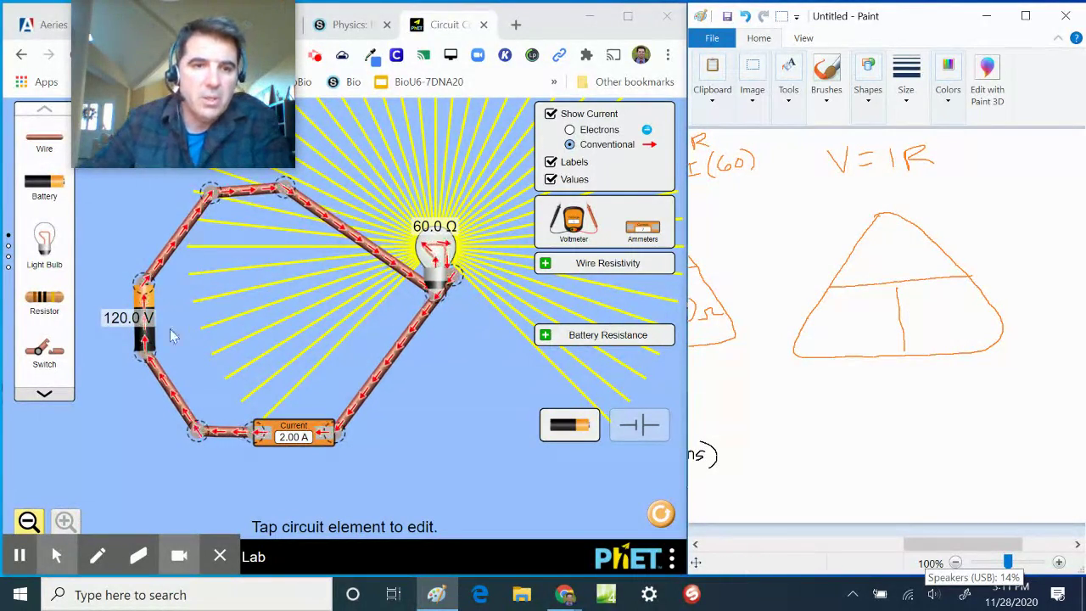
pyautogui.click(127, 327)
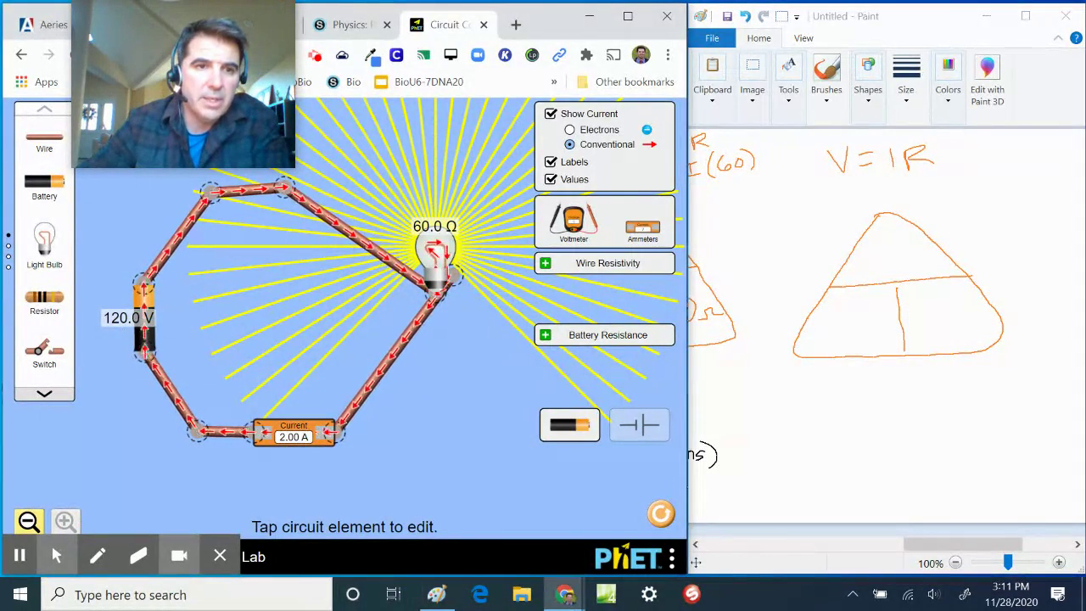
# Lower the battery voltage to 40.0 V so the ammeter reads 0.67 A
pyautogui.click(144, 331)
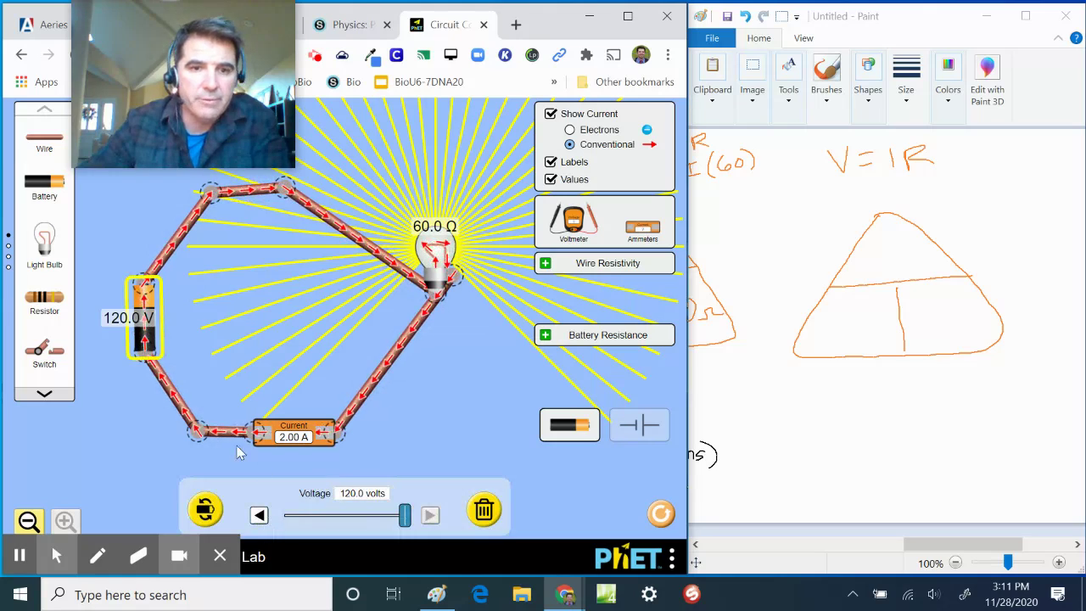
pyautogui.moveTo(399, 519); pyautogui.dragTo(326, 515)
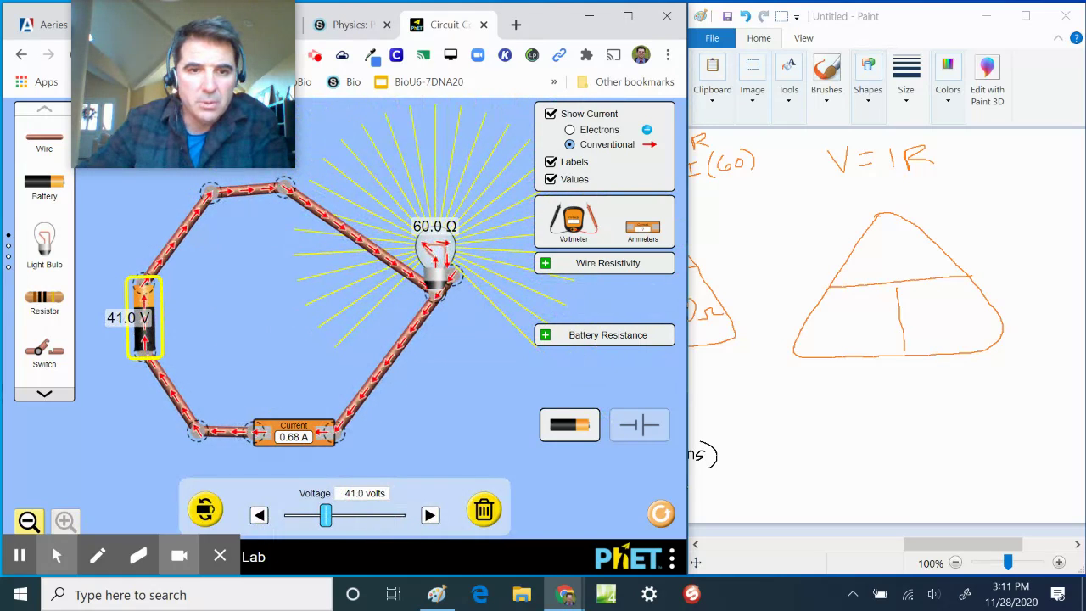
pyautogui.click(258, 515)
pyautogui.click(259, 515)
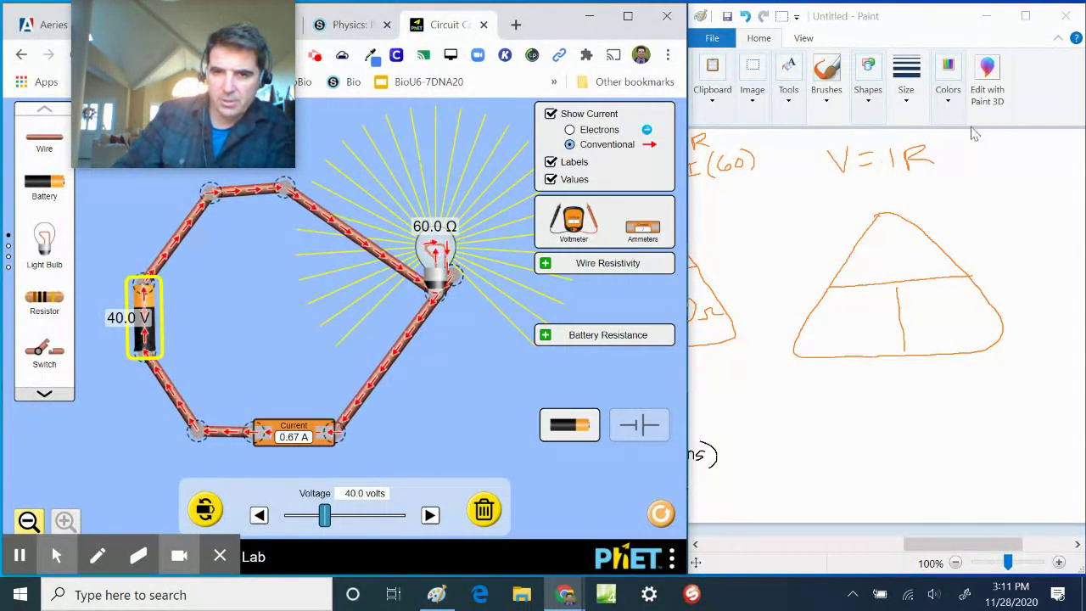
# Write 40V in the top section of the Paint triangle
pyautogui.click(872, 235)
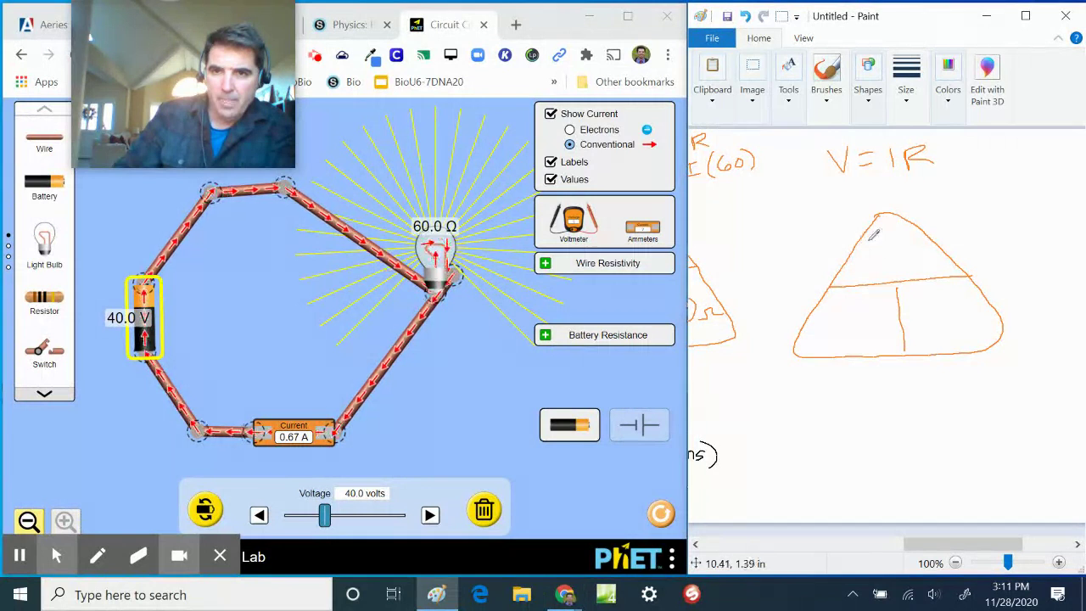
pyautogui.moveTo(873, 240)
pyautogui.mouseDown()
pyautogui.moveTo(881, 266)
pyautogui.moveTo(896, 245)
pyautogui.moveTo(919, 256)
pyautogui.moveTo(929, 243)
pyautogui.mouseUp()
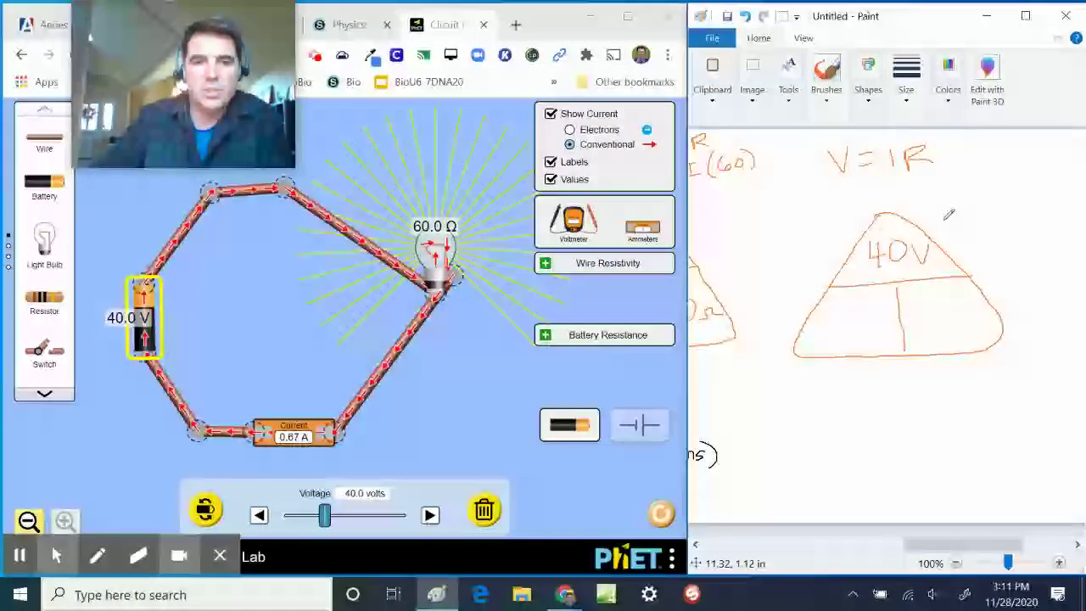
pyautogui.click(440, 260)
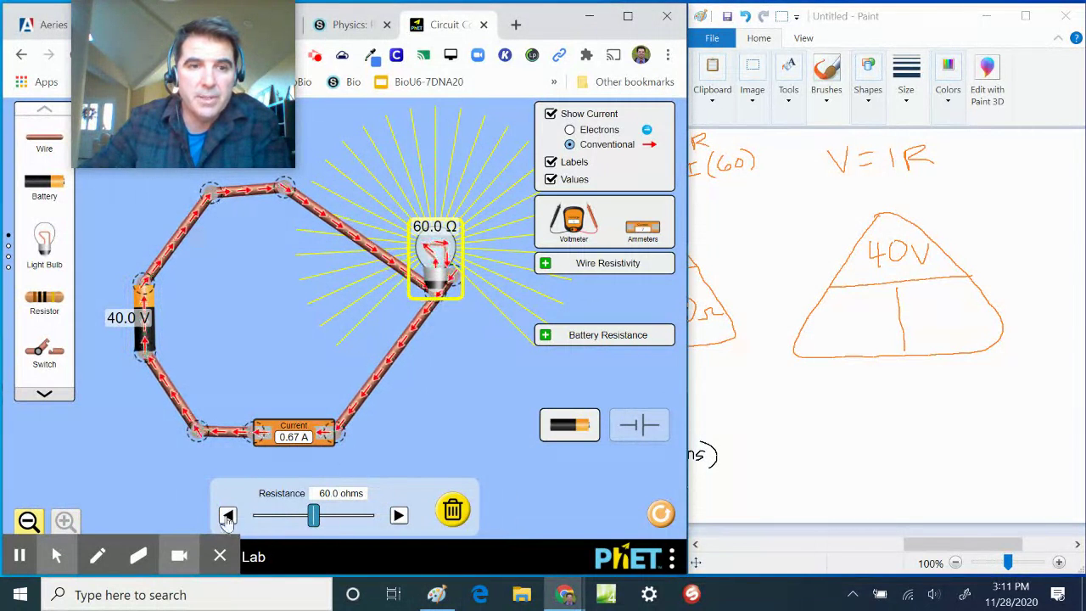
# Step the bulb resistance up past 80 Ω, then back to exactly 80.0 Ω for 0.50 A
pyautogui.click(398, 516)
pyautogui.click(399, 515)
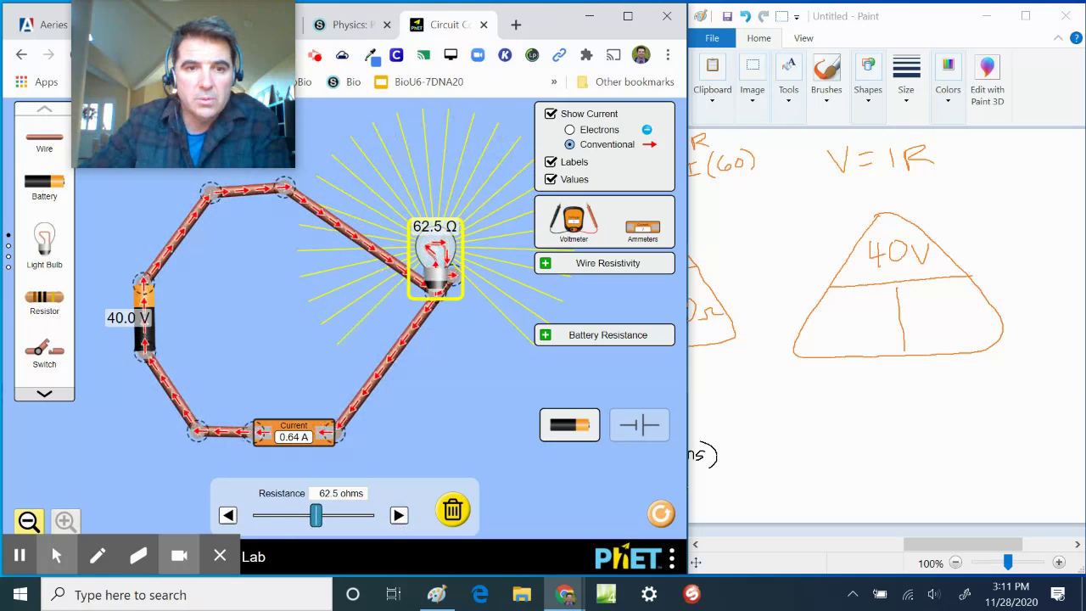
pyautogui.click(399, 516)
pyautogui.click(398, 516)
pyautogui.click(398, 516)
pyautogui.click(399, 515)
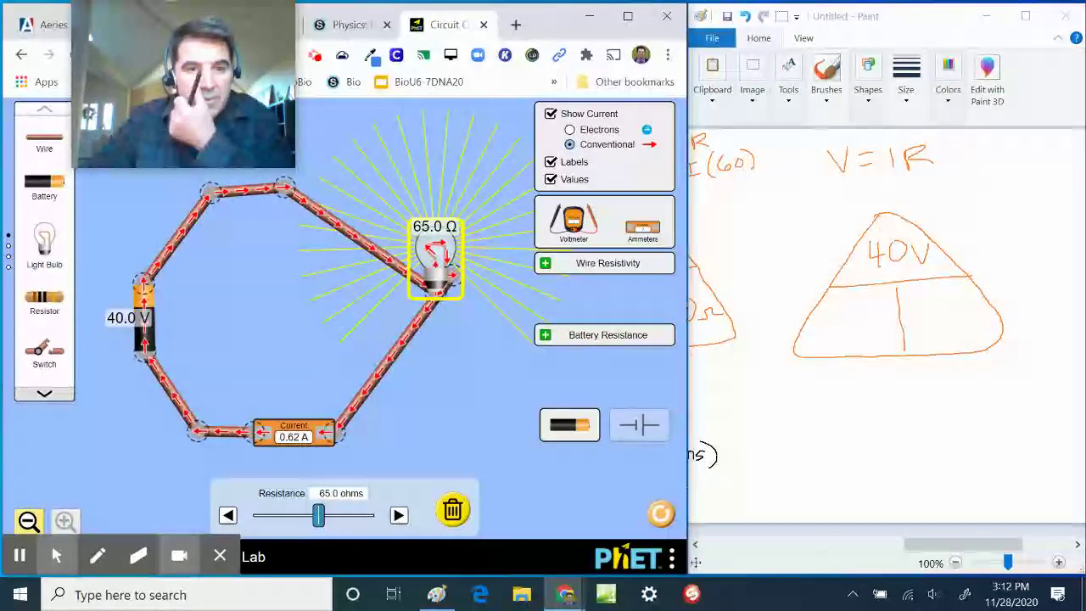
pyautogui.click(398, 515)
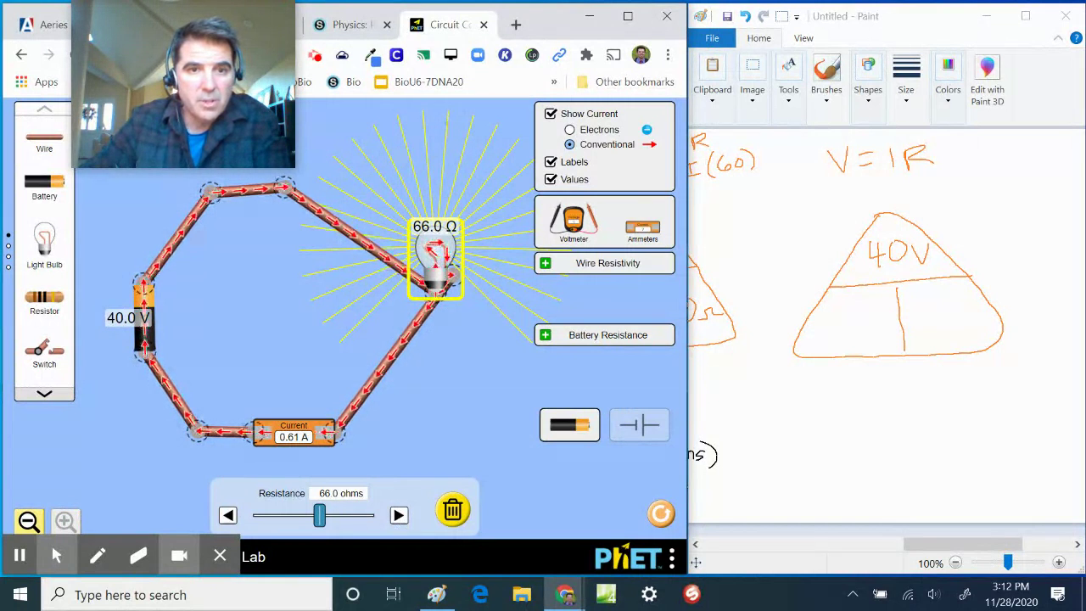
pyautogui.click(399, 515)
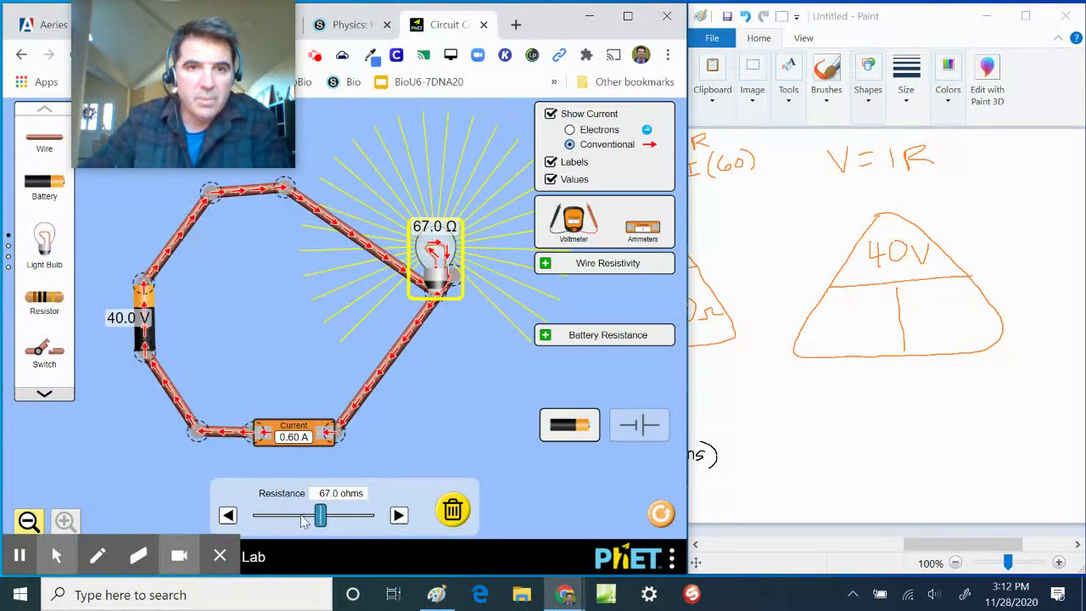
pyautogui.click(399, 515)
pyautogui.click(399, 515)
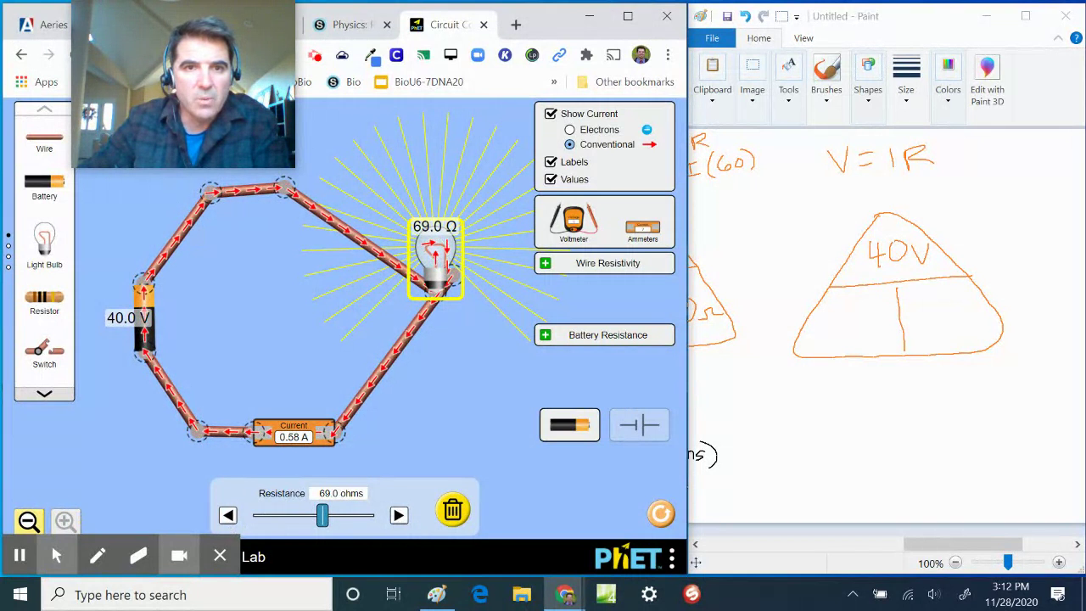
pyautogui.click(399, 516)
pyautogui.click(398, 515)
pyautogui.click(399, 516)
pyautogui.click(399, 516)
pyautogui.click(399, 516)
pyautogui.click(398, 516)
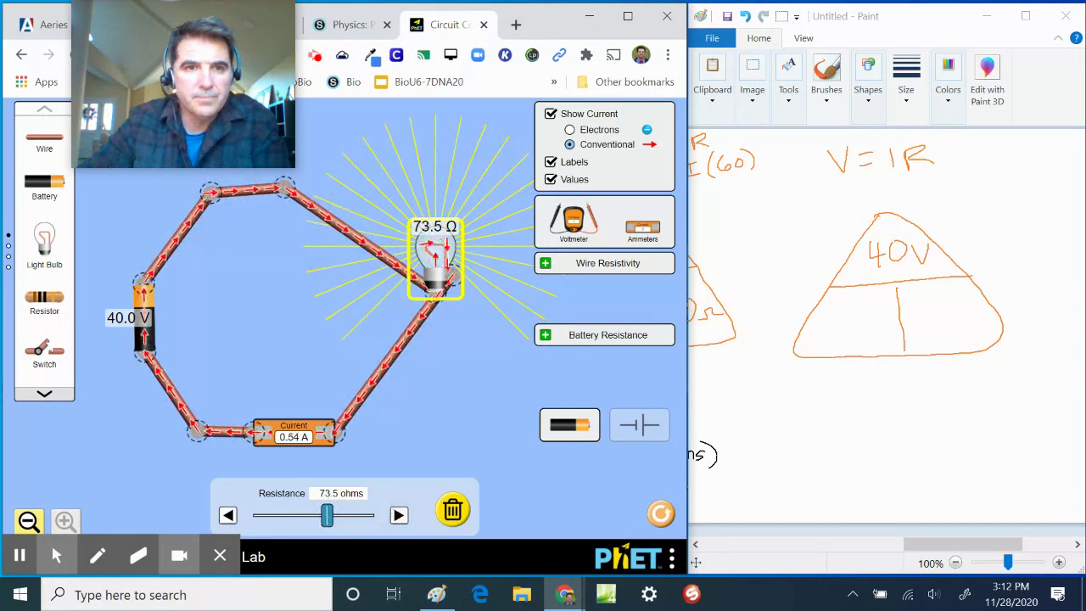
pyautogui.click(399, 515)
pyautogui.click(398, 516)
pyautogui.click(399, 516)
pyautogui.click(399, 516)
pyautogui.click(399, 516)
pyautogui.click(398, 515)
pyautogui.click(399, 516)
pyautogui.click(399, 516)
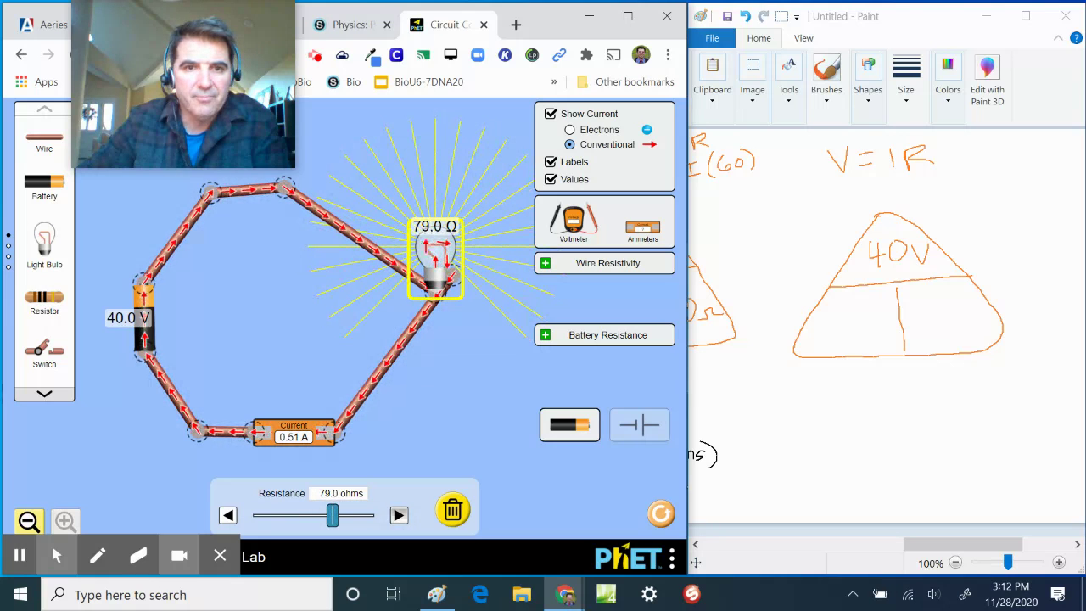
pyautogui.click(398, 515)
pyautogui.click(398, 516)
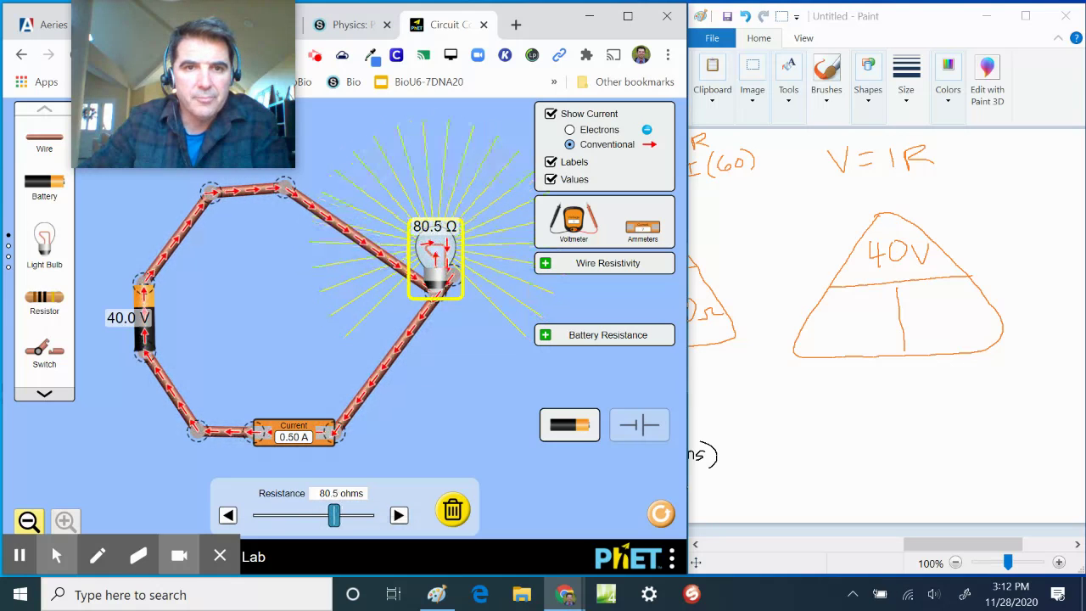
pyautogui.click(227, 515)
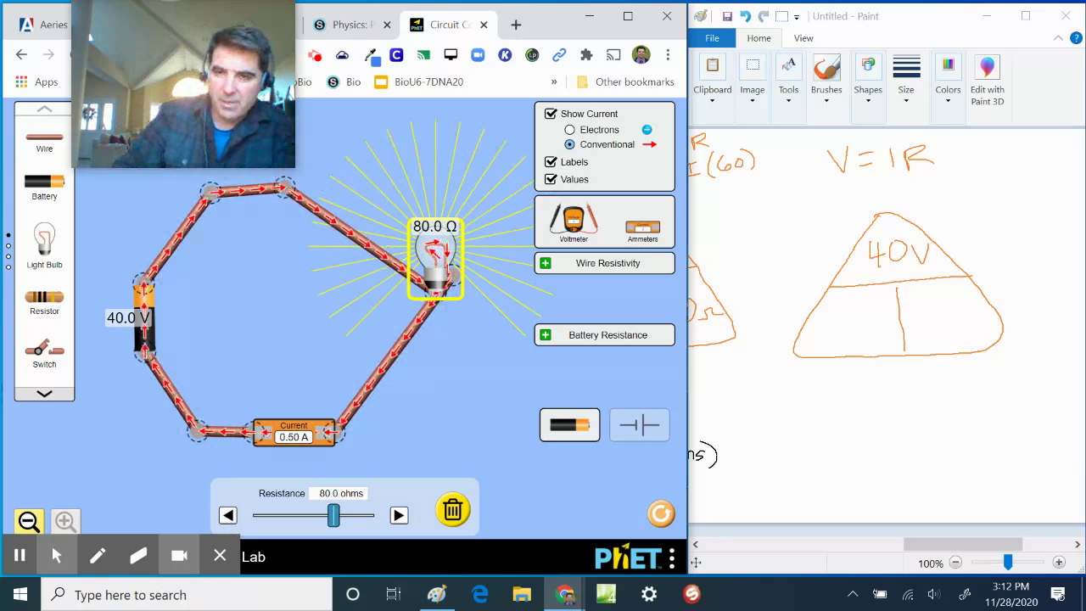
# Label the triangle's lower cells .5A and 80Ω and write 40 = .5(80) beneath it
pyautogui.click(924, 297)
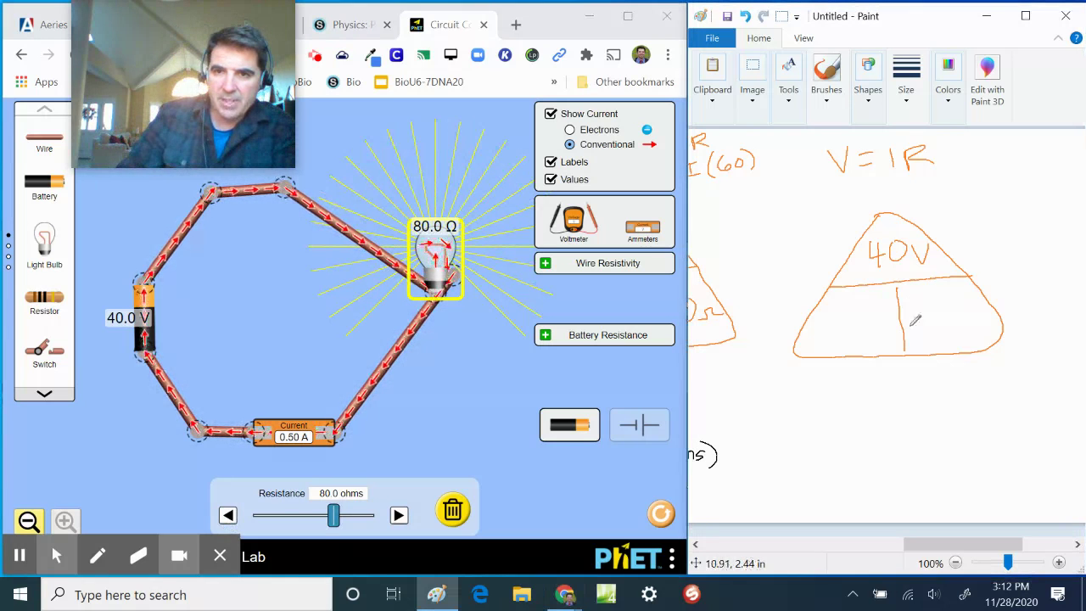
pyautogui.moveTo(930, 297)
pyautogui.mouseDown()
pyautogui.moveTo(933, 313)
pyautogui.moveTo(927, 297)
pyautogui.moveTo(958, 307)
pyautogui.mouseUp()
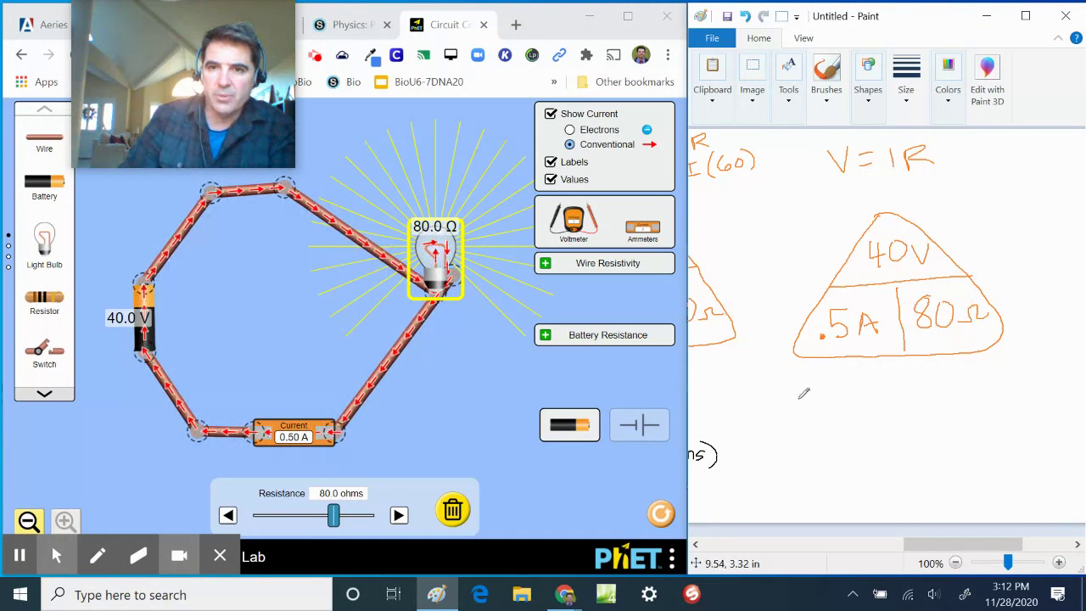
pyautogui.click(874, 411)
pyautogui.moveTo(896, 388)
pyautogui.mouseDown()
pyautogui.moveTo(887, 414)
pyautogui.moveTo(930, 416)
pyautogui.moveTo(947, 377)
pyautogui.moveTo(965, 378)
pyautogui.moveTo(982, 414)
pyautogui.mouseUp()
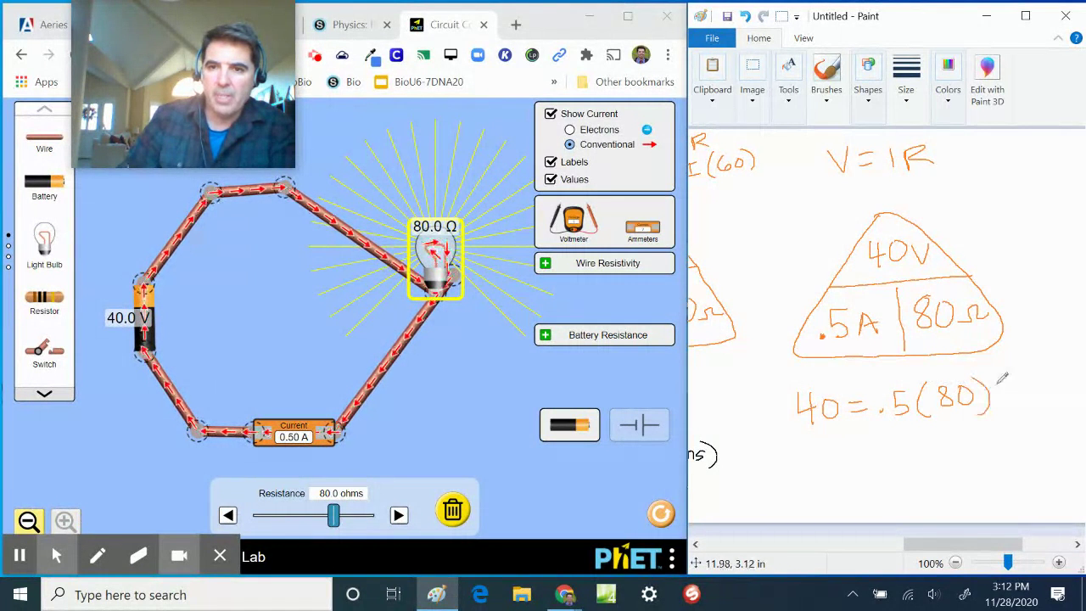
# Write "Ohm's LAW" under the equation, then show the Physics course page in the browser
pyautogui.moveTo(792, 453)
pyautogui.mouseDown()
pyautogui.moveTo(772, 471)
pyautogui.moveTo(793, 454)
pyautogui.moveTo(806, 480)
pyautogui.mouseUp()
pyautogui.moveTo(804, 466)
pyautogui.mouseDown()
pyautogui.moveTo(850, 480)
pyautogui.moveTo(848, 460)
pyautogui.moveTo(856, 476)
pyautogui.moveTo(911, 480)
pyautogui.moveTo(927, 453)
pyautogui.mouseUp()
pyautogui.moveTo(927, 454)
pyautogui.mouseDown()
pyautogui.moveTo(936, 482)
pyautogui.moveTo(935, 468)
pyautogui.mouseUp()
pyautogui.moveTo(941, 454)
pyautogui.mouseDown()
pyautogui.moveTo(961, 465)
pyautogui.moveTo(972, 453)
pyautogui.mouseUp()
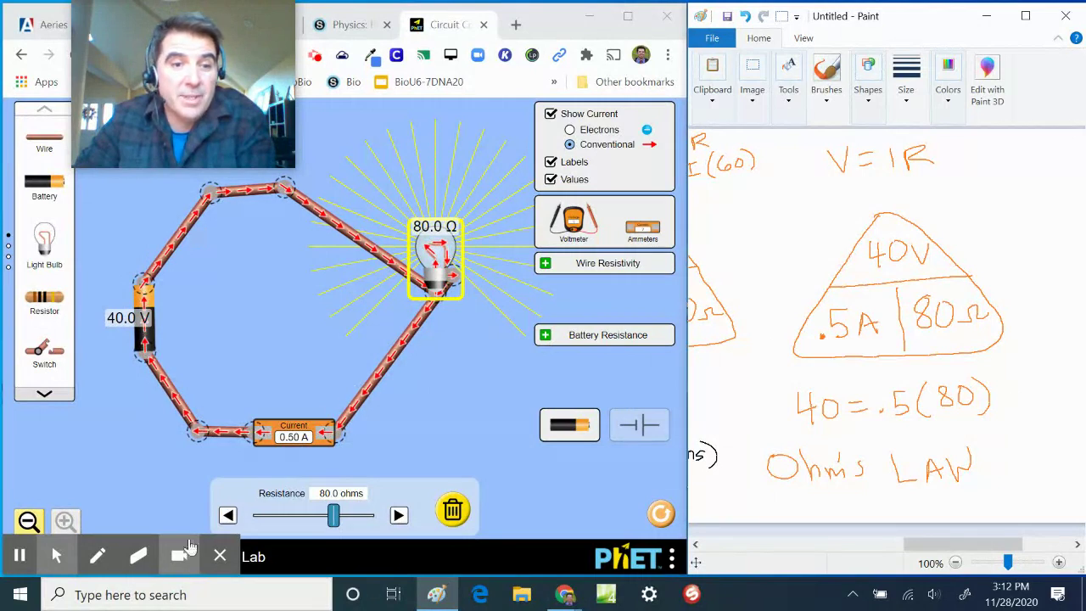
pyautogui.click(247, 526)
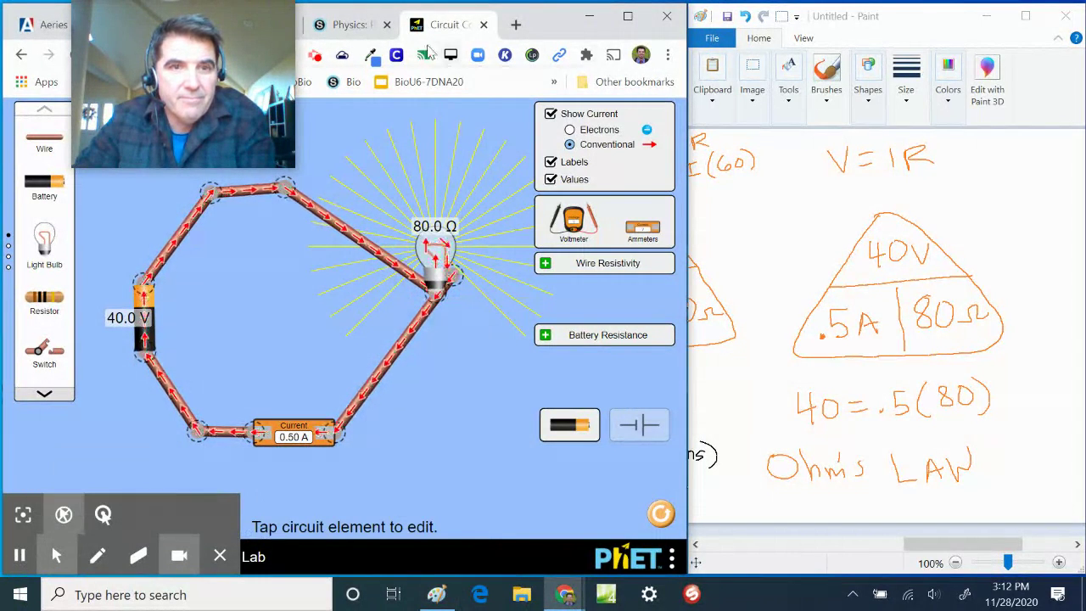
pyautogui.click(344, 24)
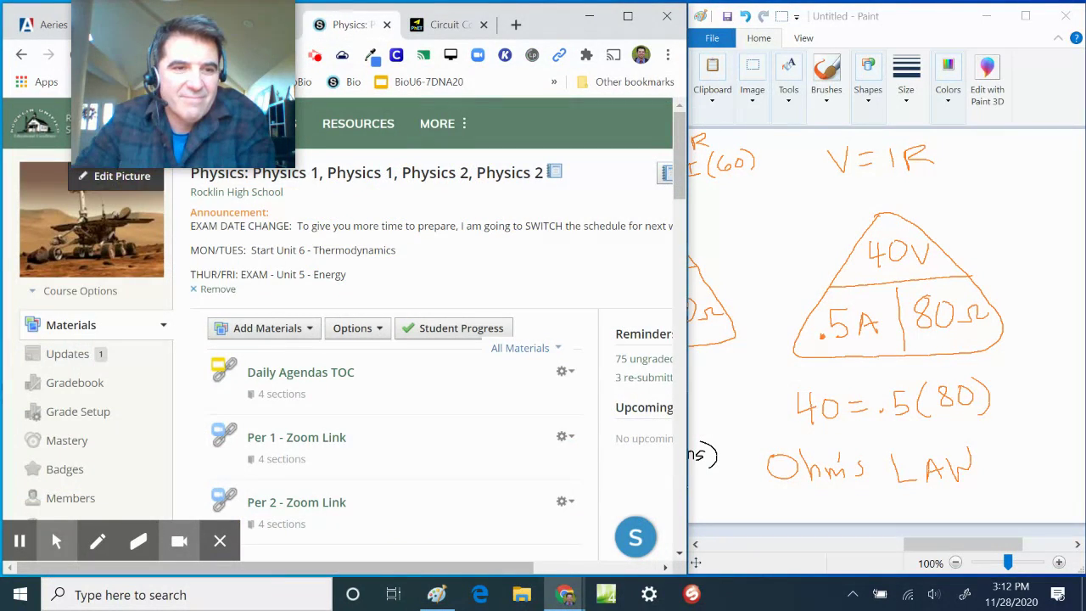